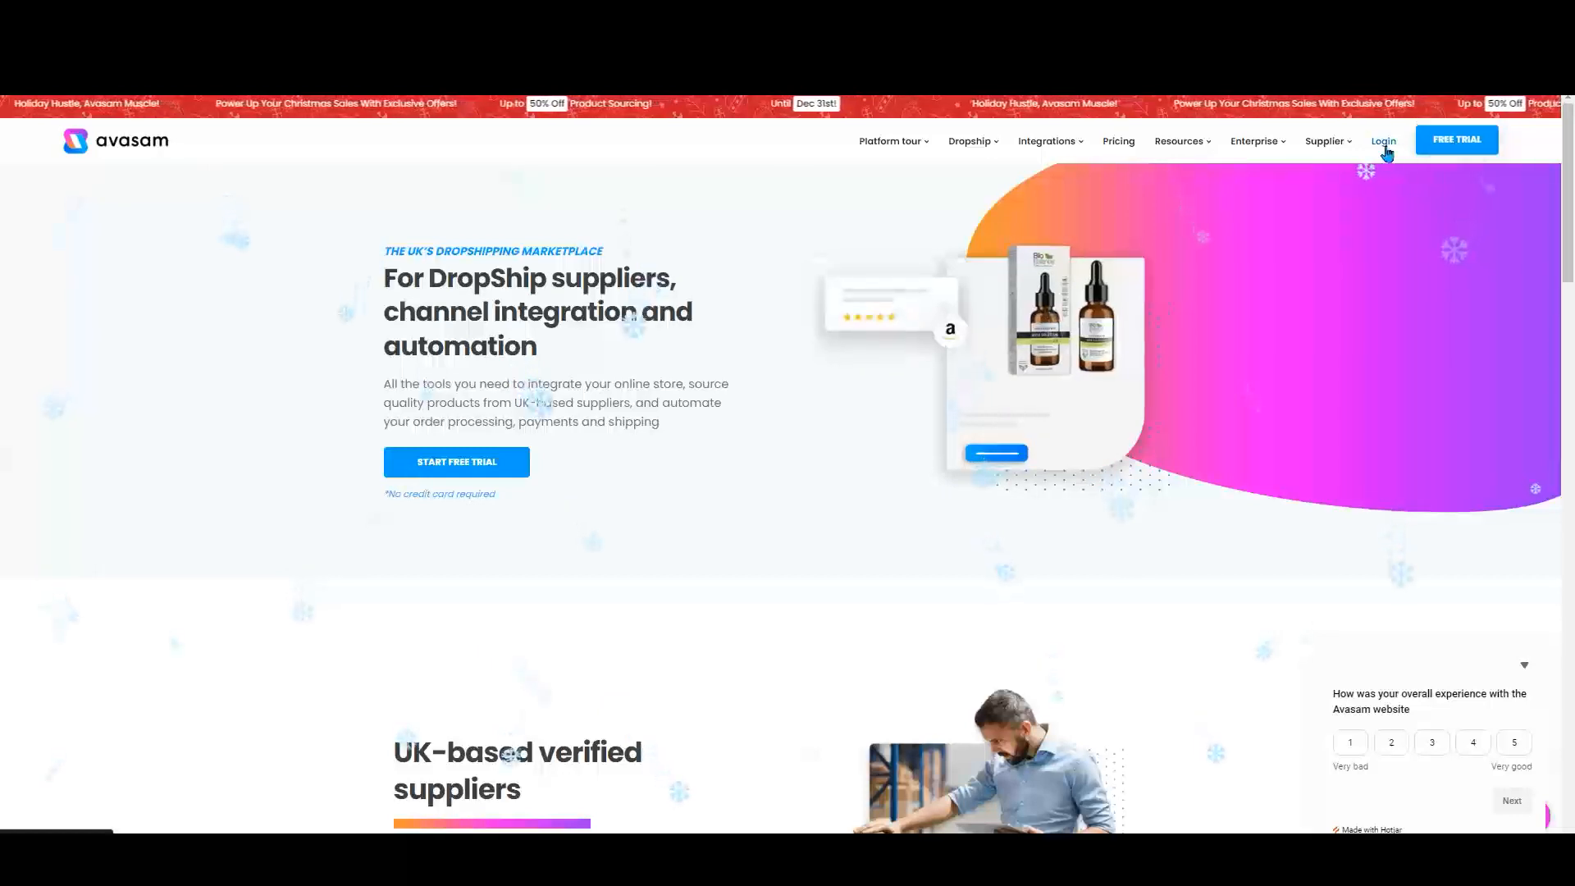
Open the account's subscription page to review the available monthly plans
mouse_move(1355, 138)
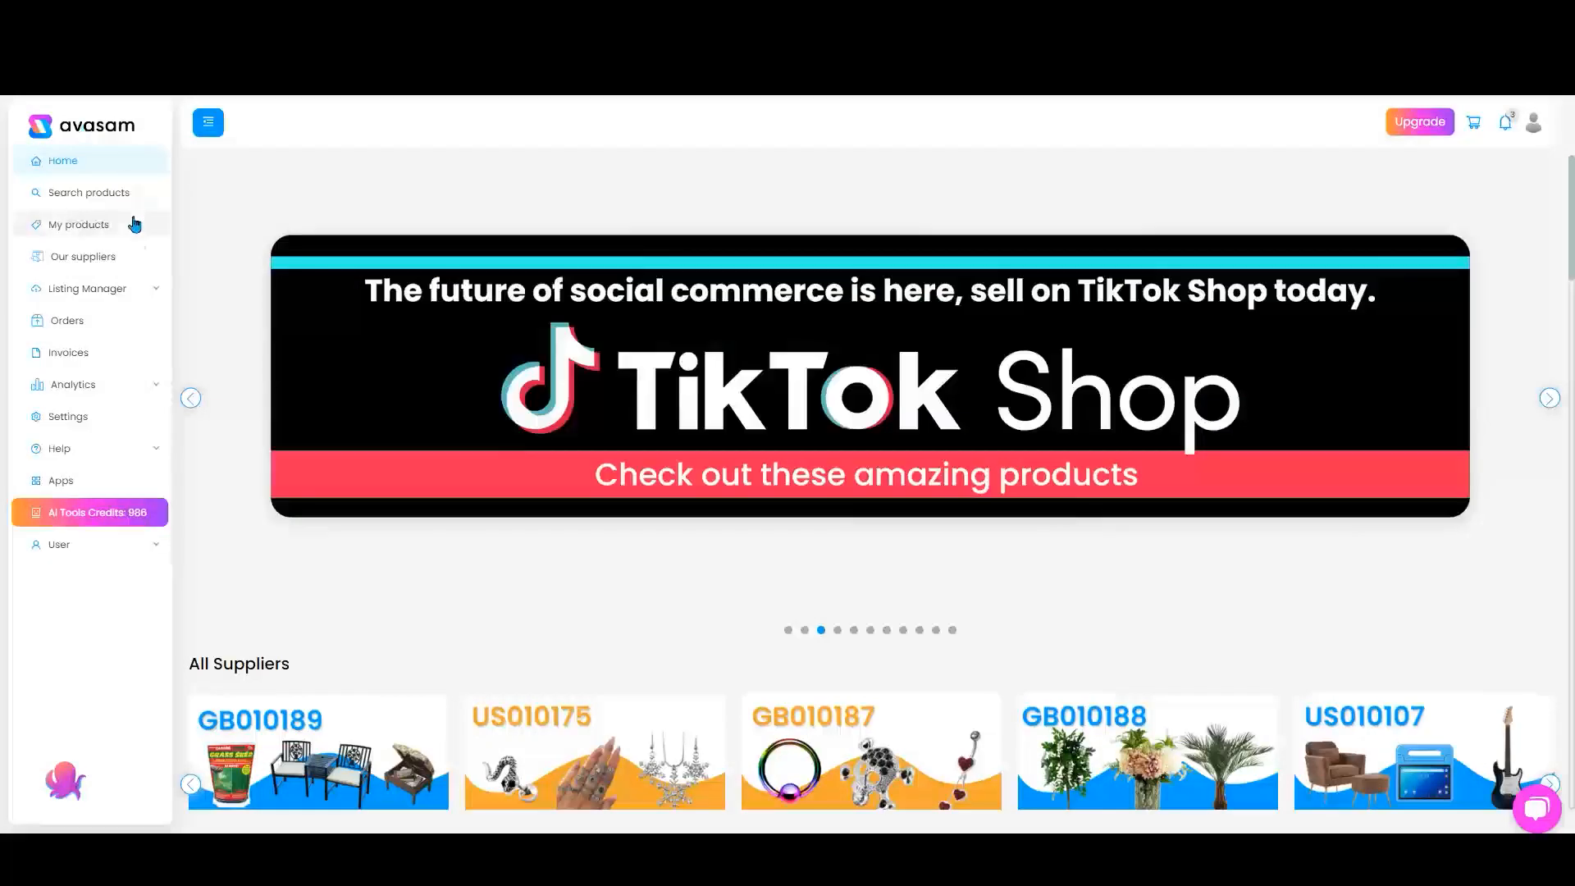
left_click(67, 780)
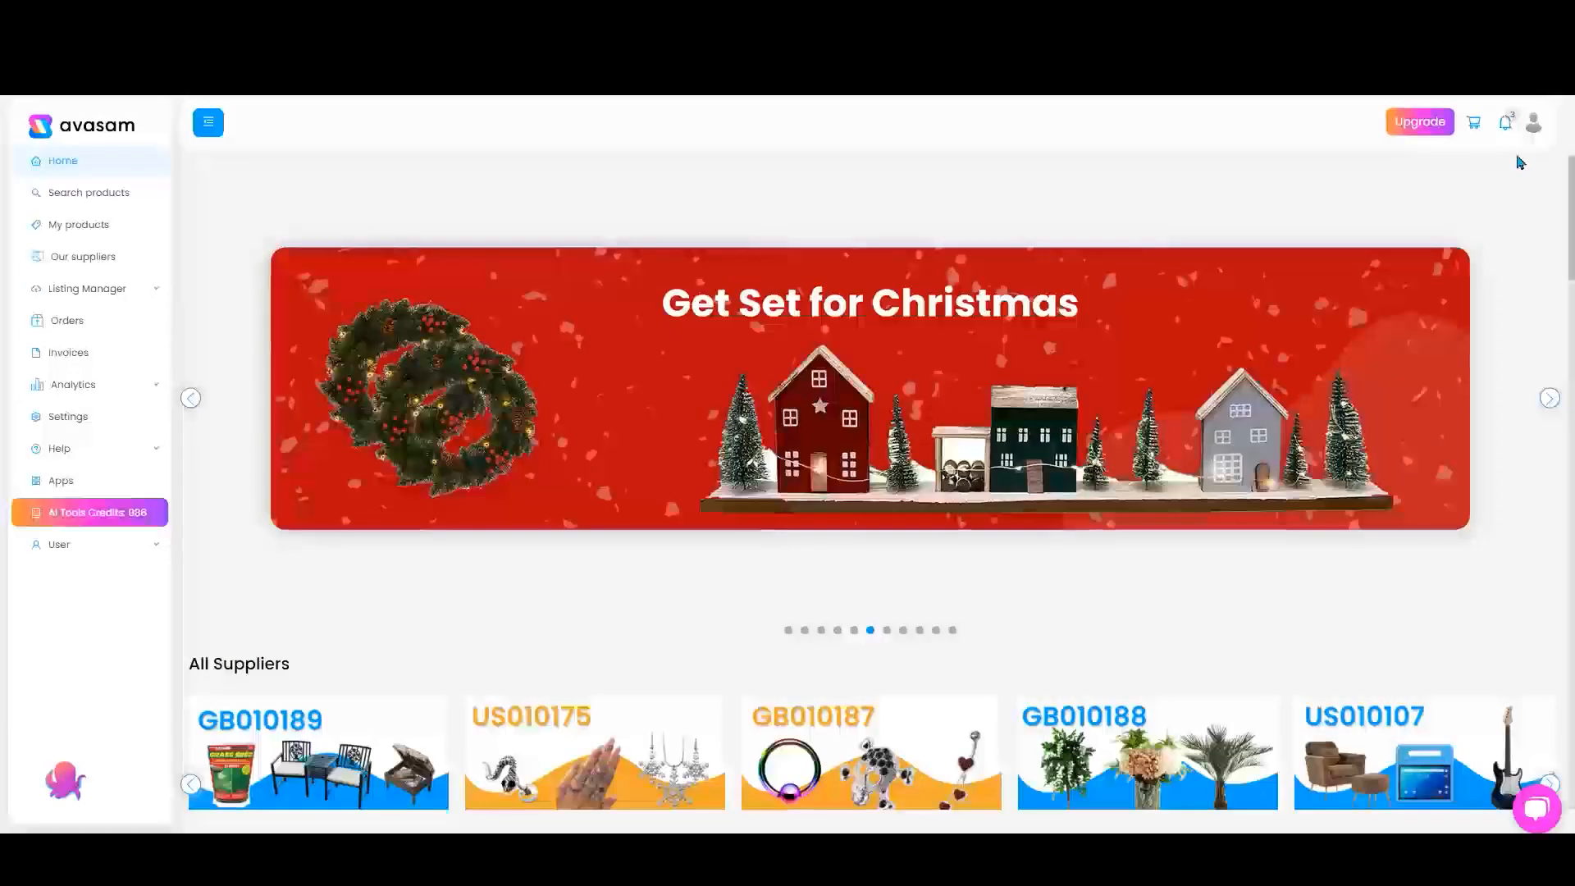
left_click(1532, 125)
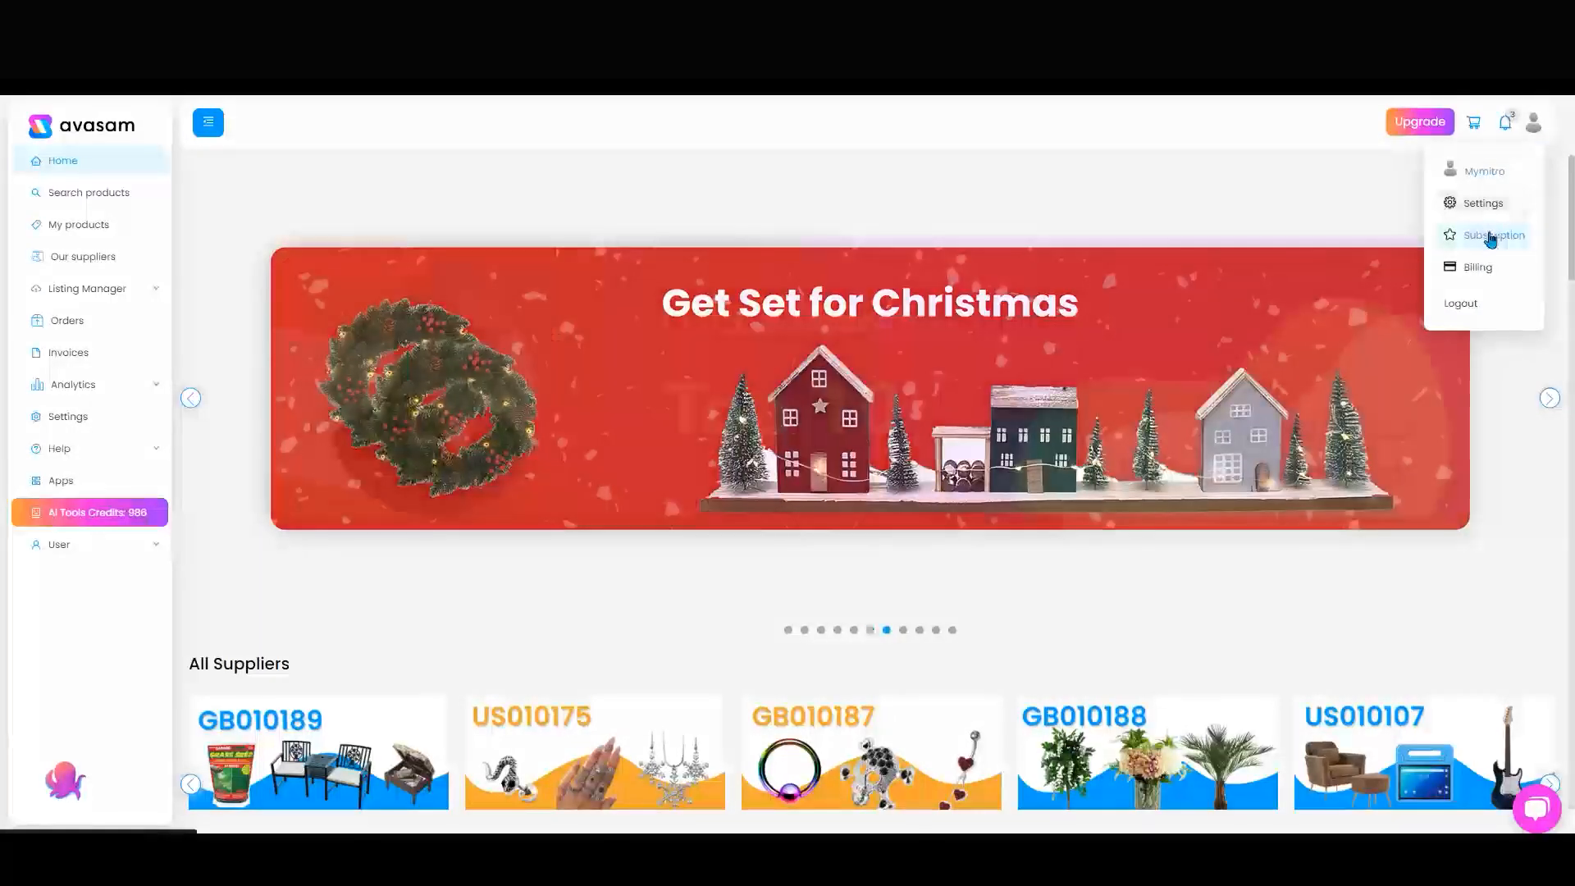
left_click(1493, 238)
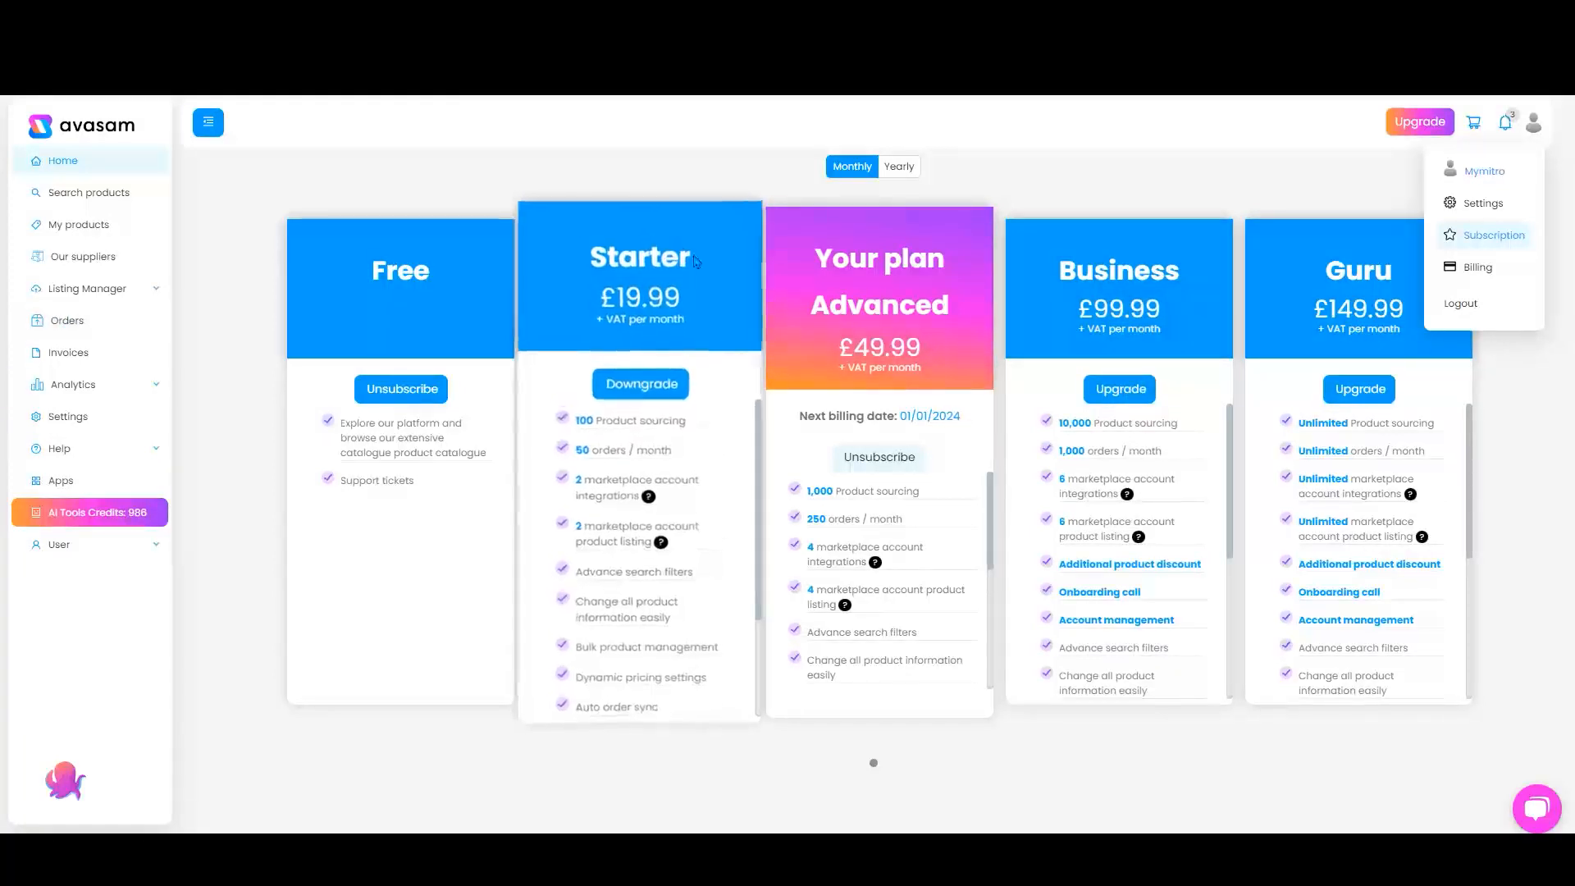
Open the sales channel integrations in the settings and browse the channels available for adding
left_click(84, 420)
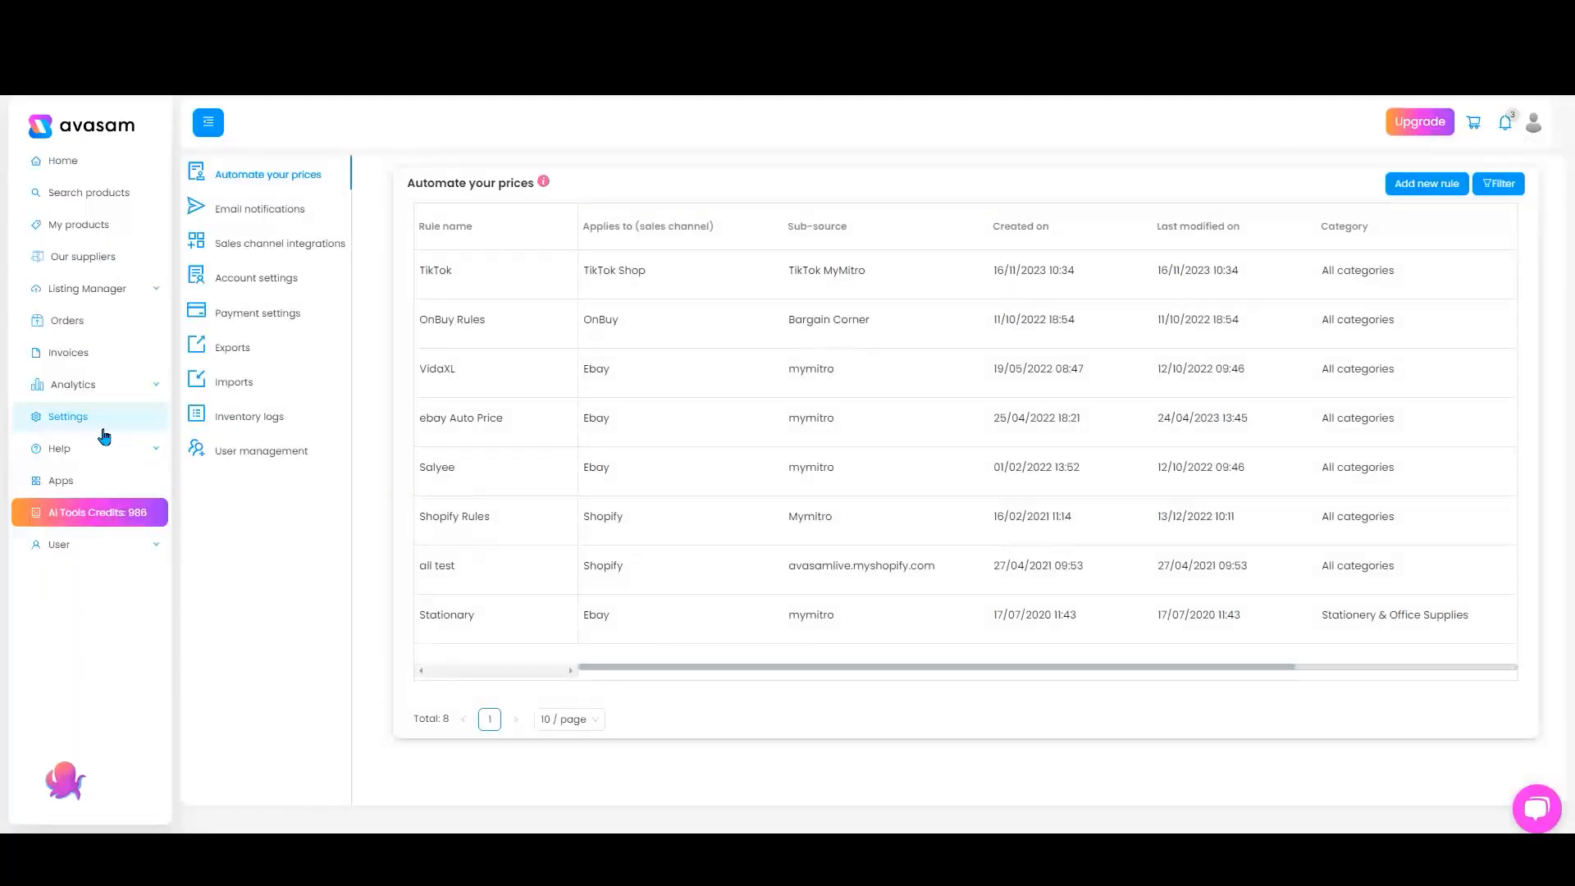
left_click(293, 250)
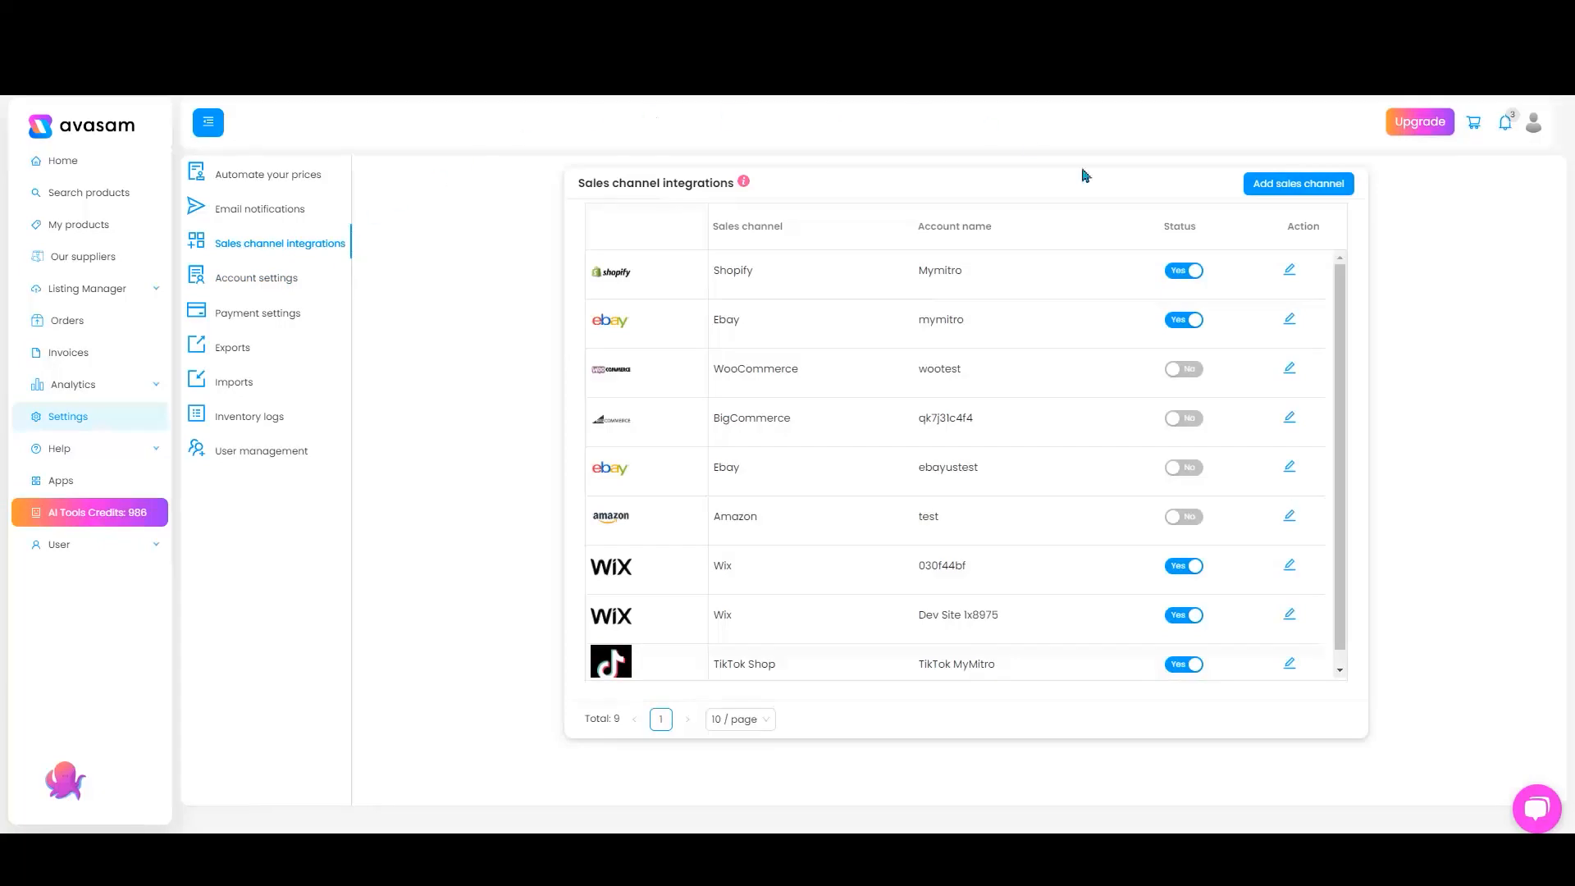
scroll(1291, 430, "down", 1)
left_click(1309, 184)
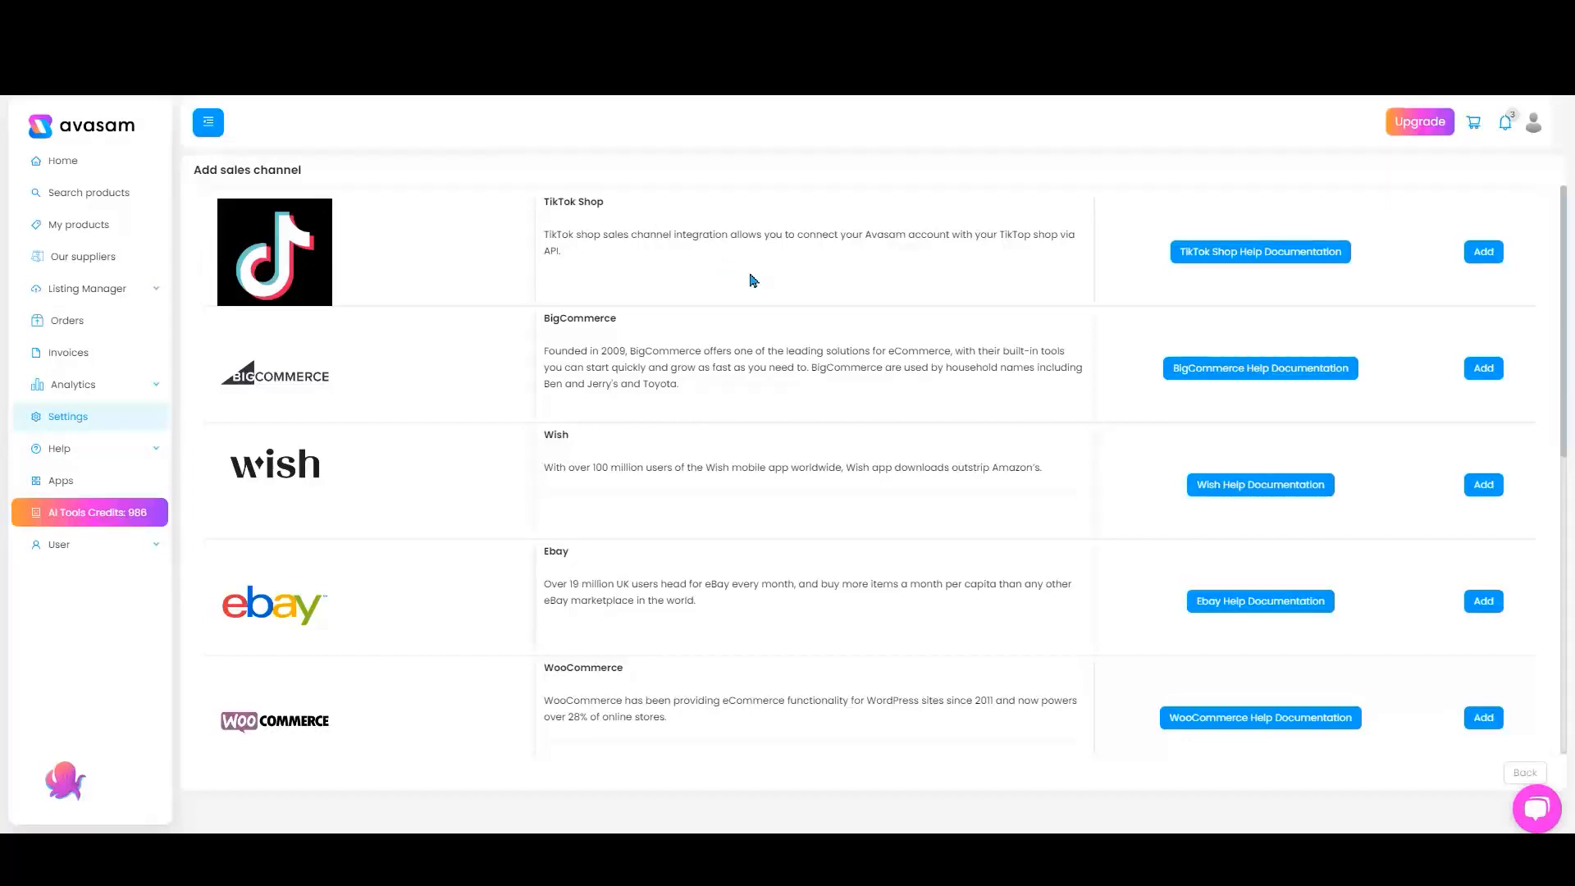
scroll(763, 292, "down", 5)
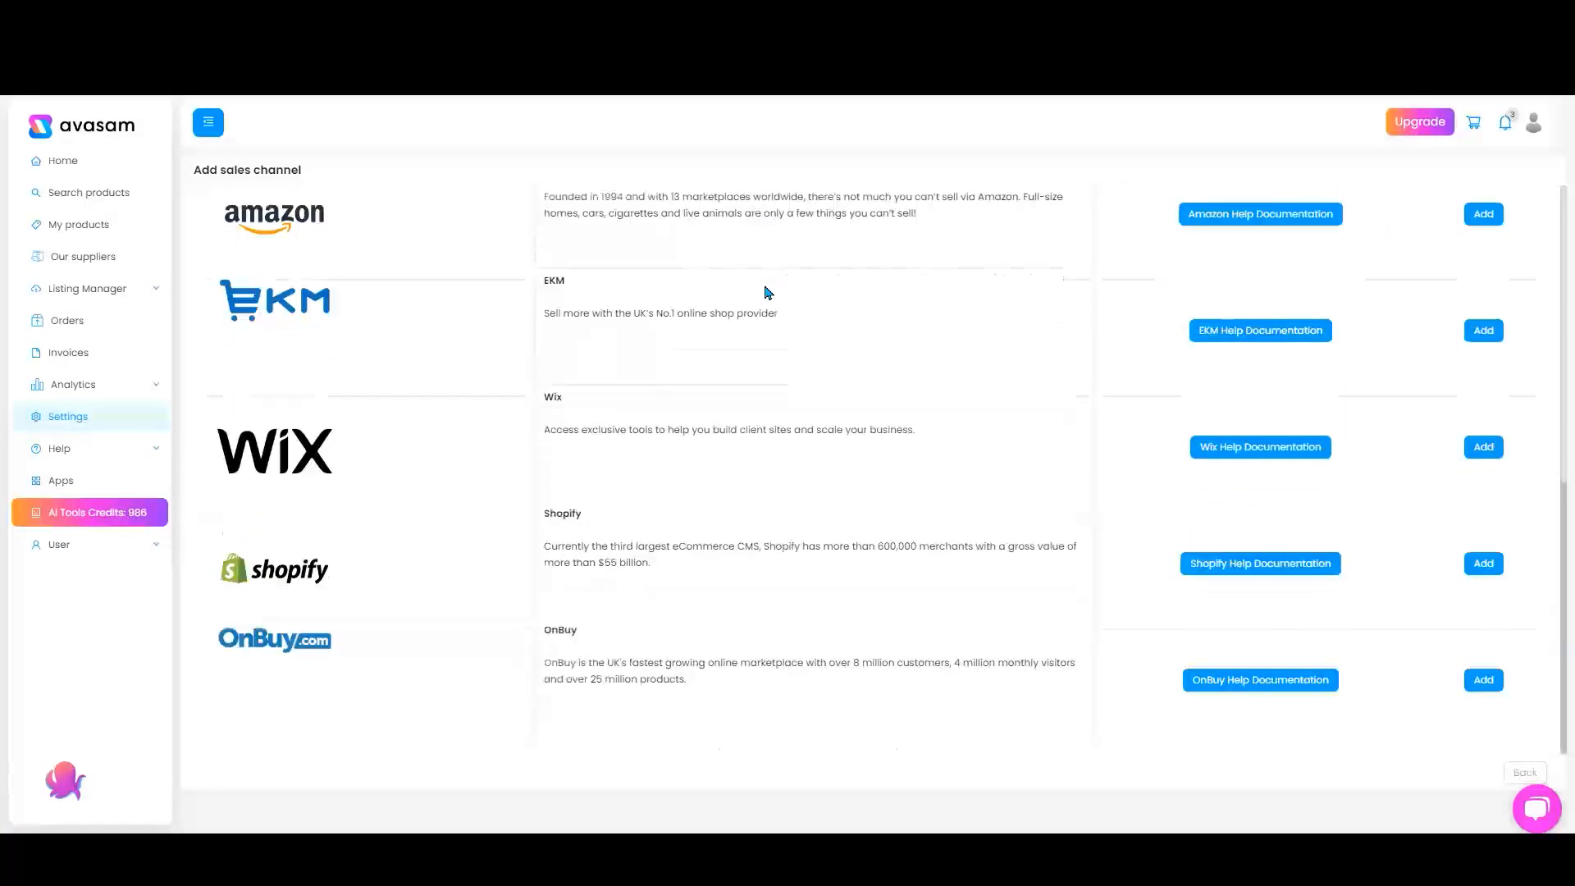
scroll(763, 287, "up", 6)
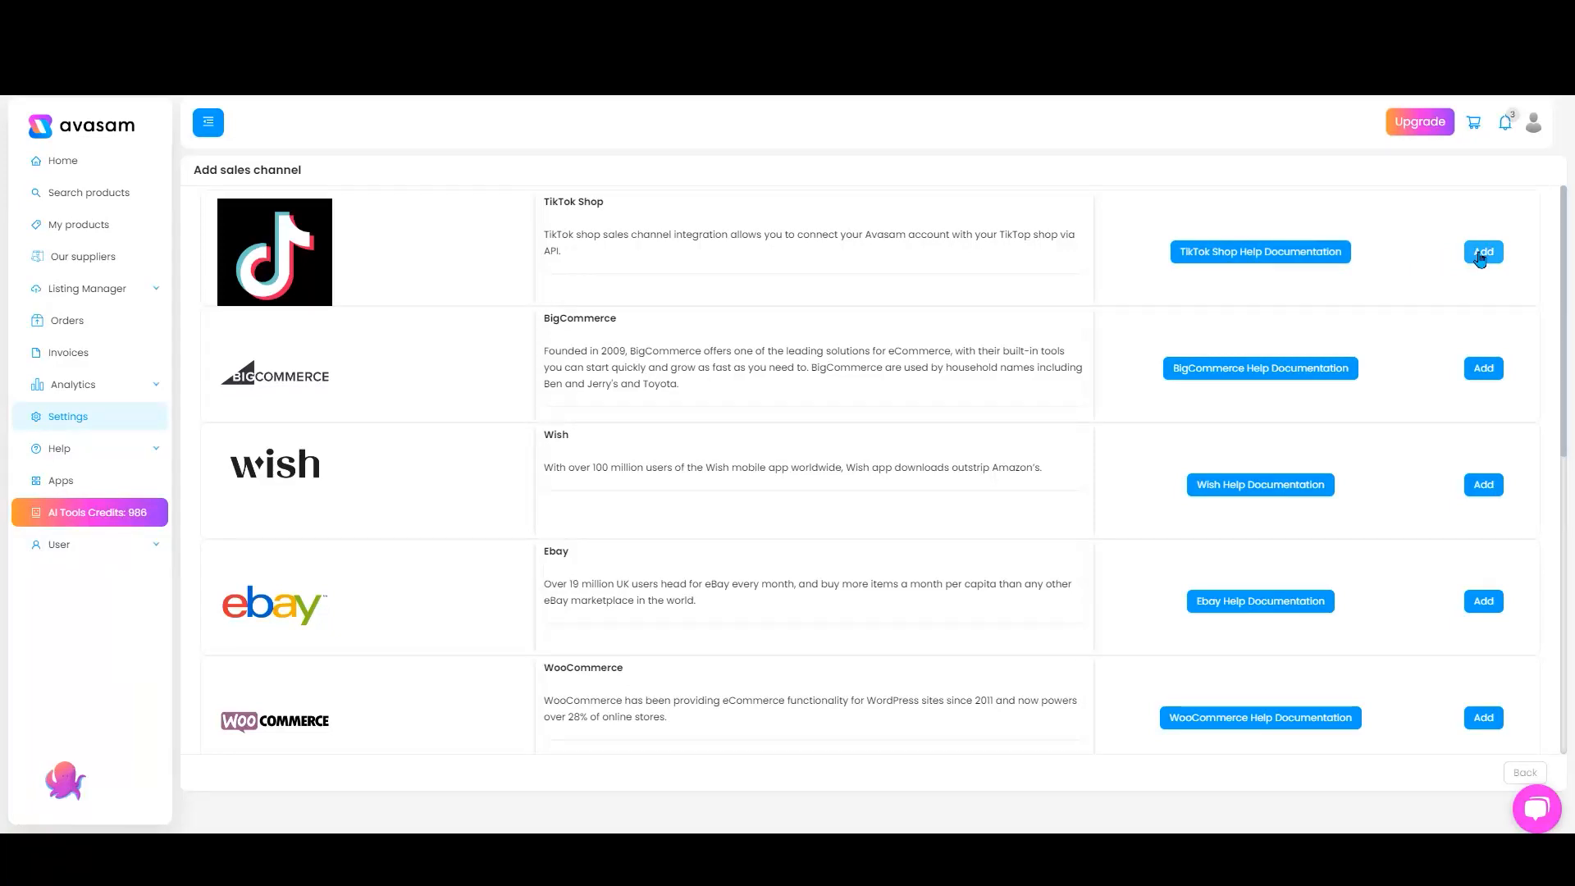
Add a TikTok Shop sales channel, enter its account name and continue to the credentials
left_click(1481, 258)
left_click(626, 233)
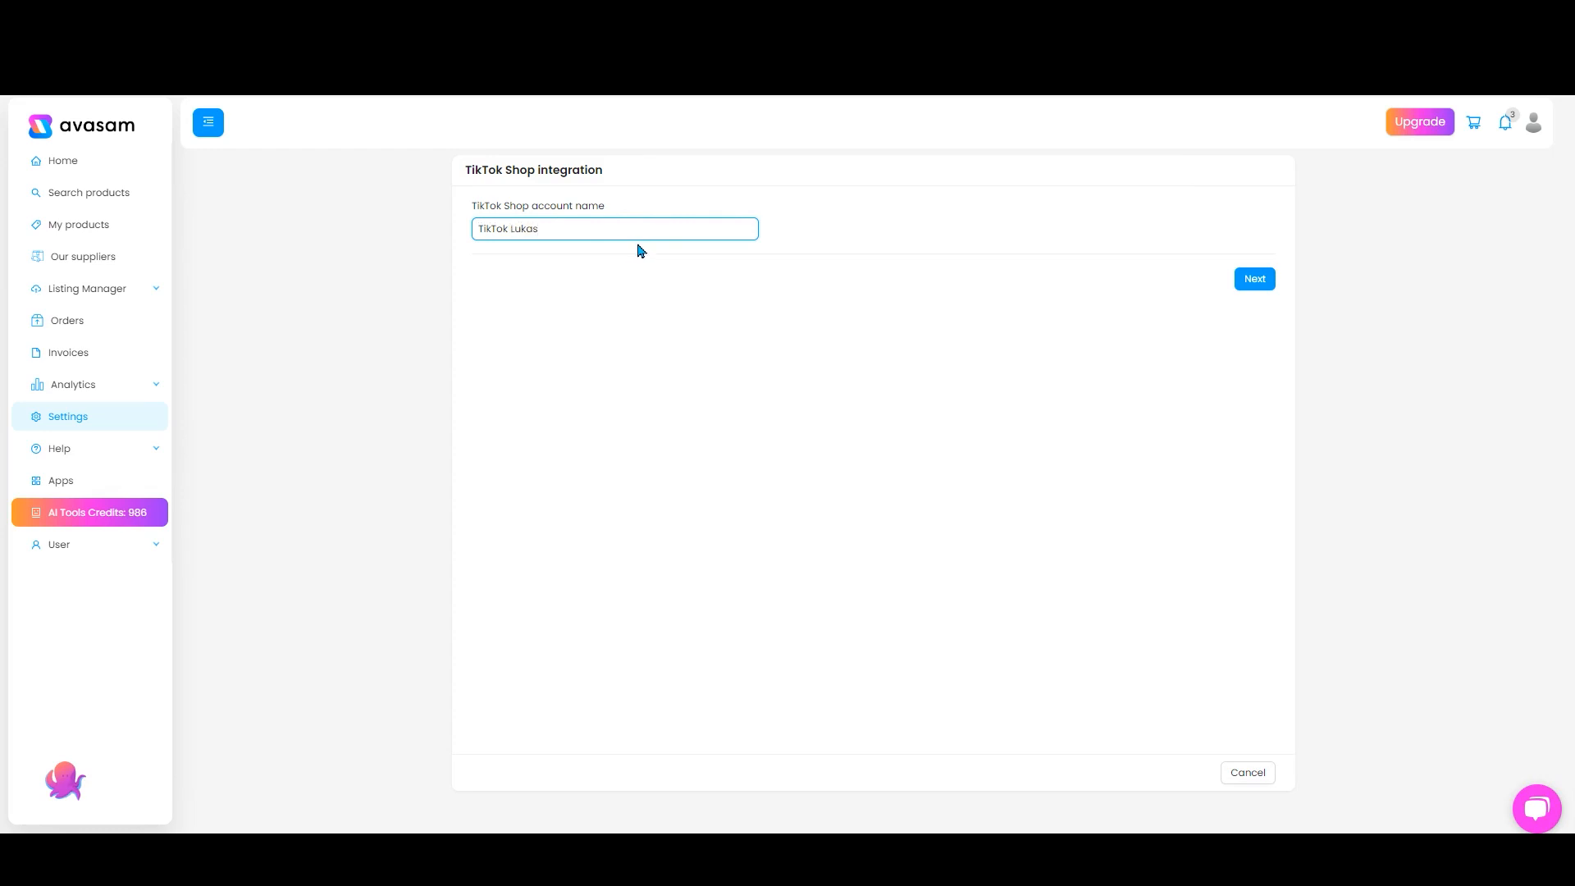
left_click(1250, 280)
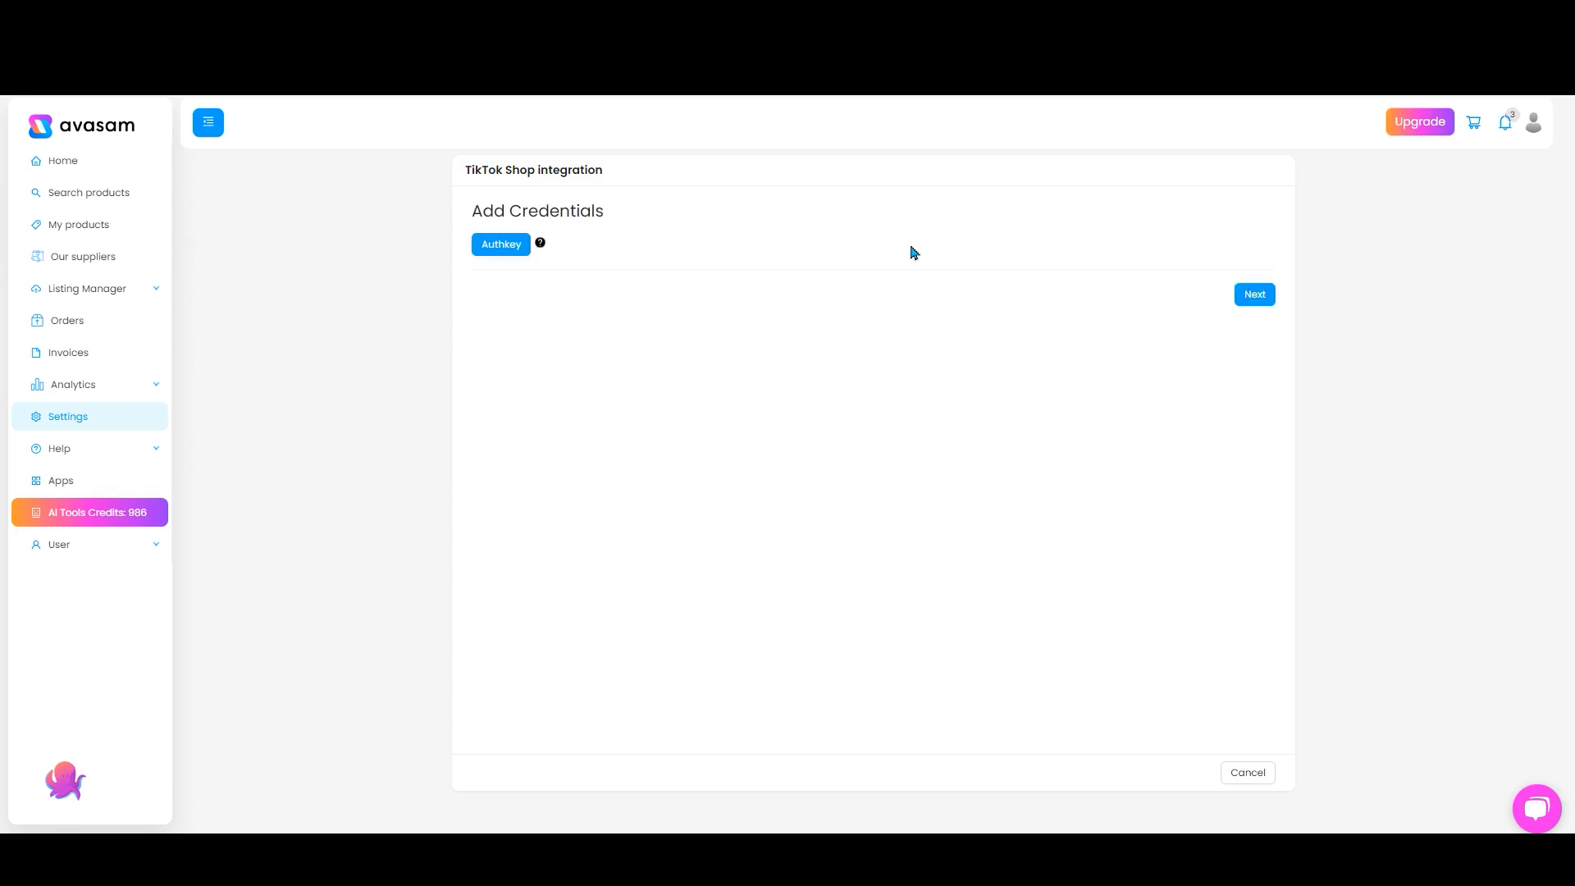
Request TikTok Shop authorisation as a Europe seller from the United Kingdom, dismissing the Renew dialog and leaving the credentials setup
mouse_move(539, 243)
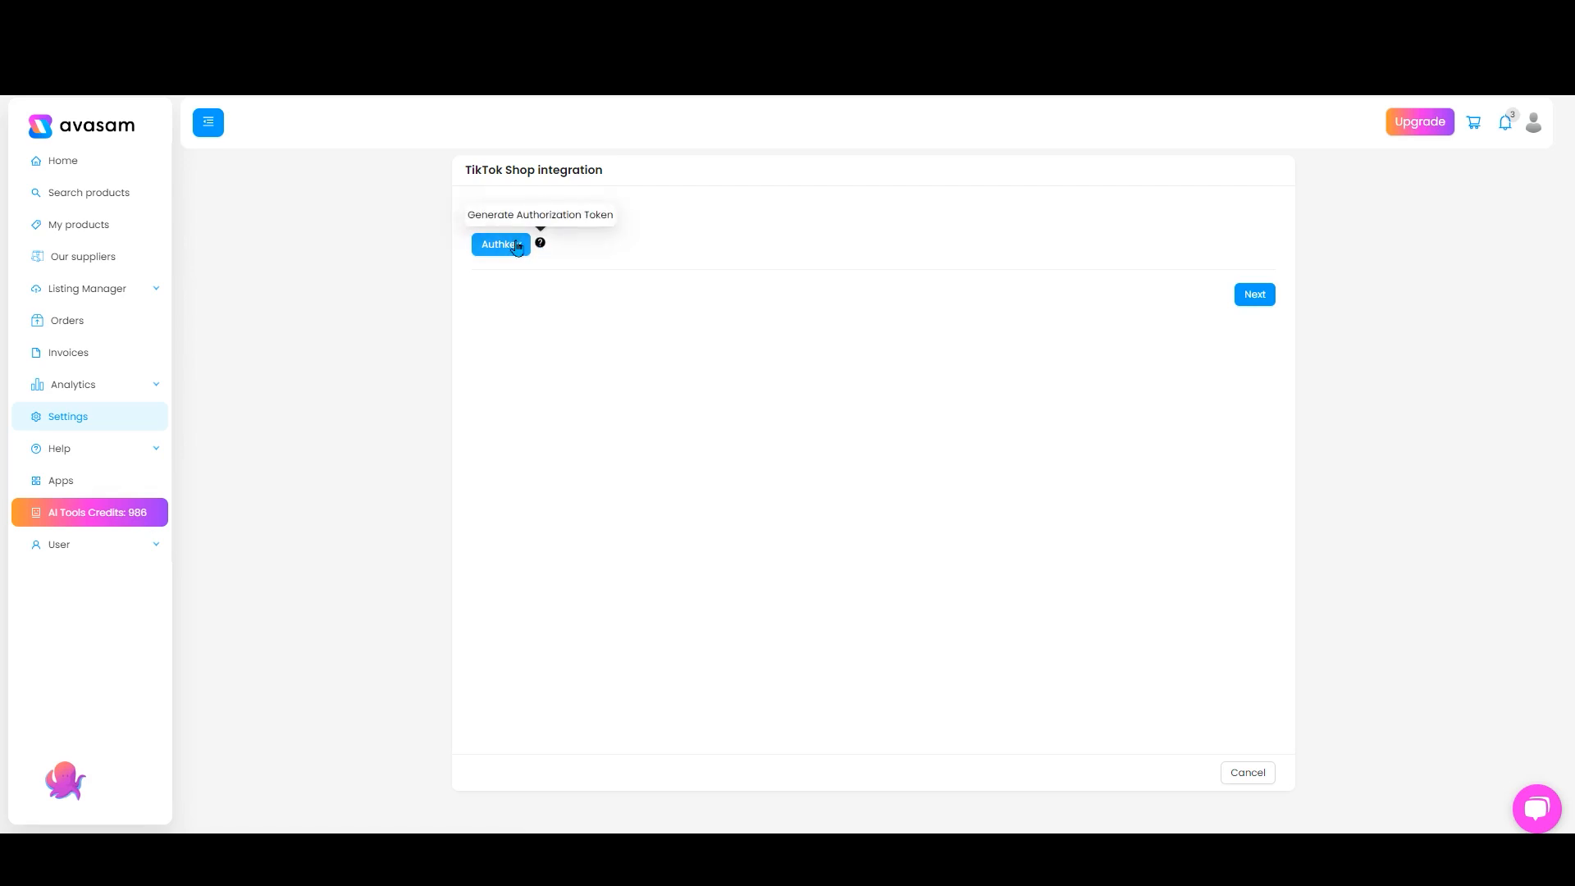
left_click(515, 245)
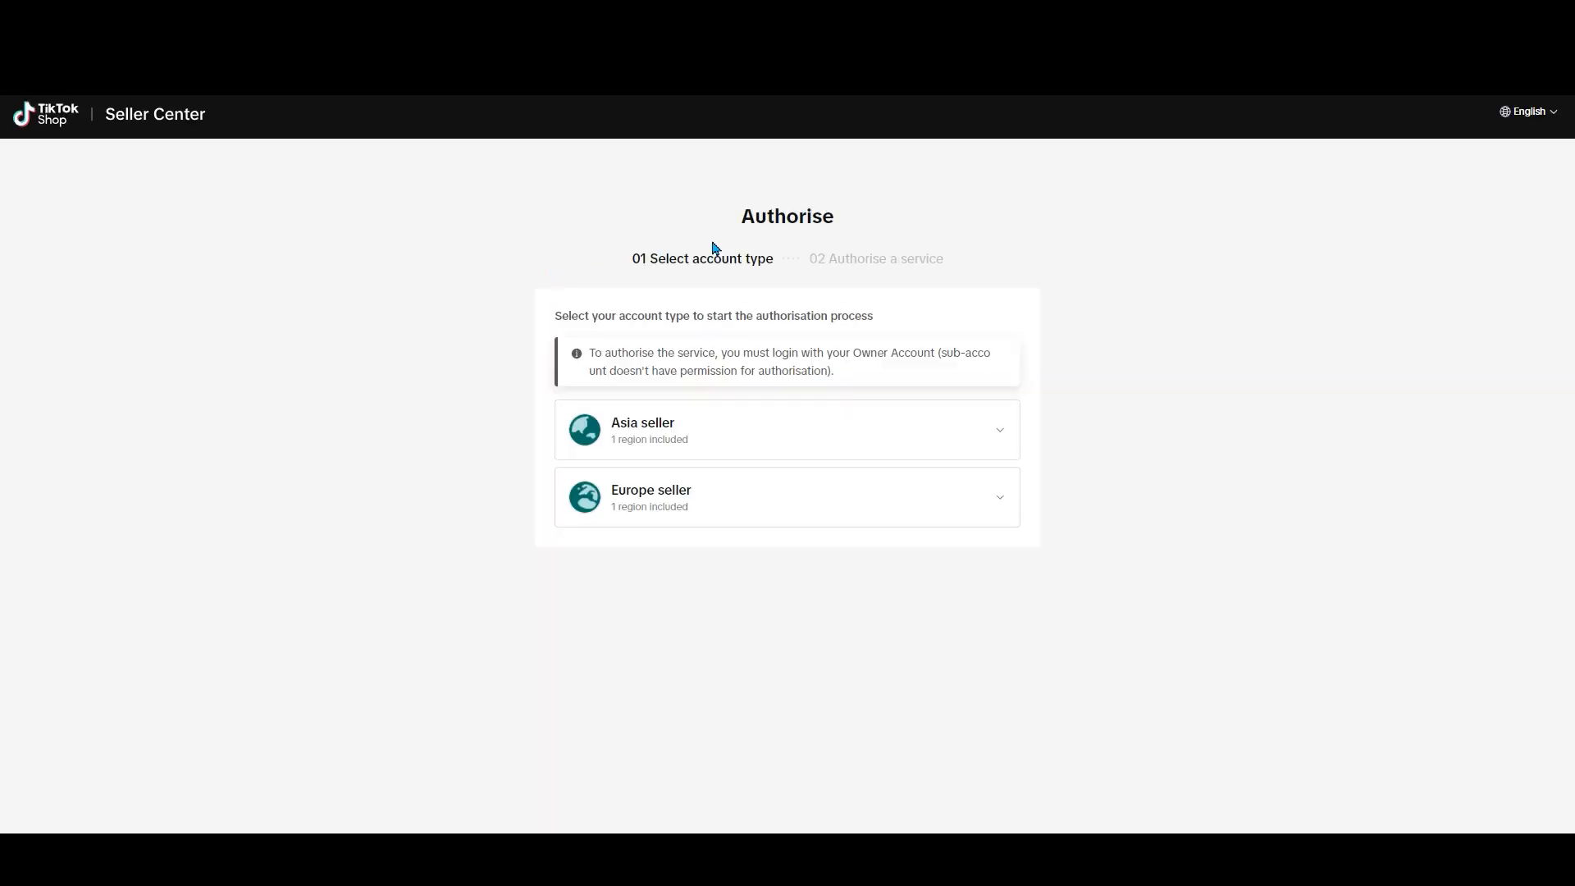
left_click(865, 522)
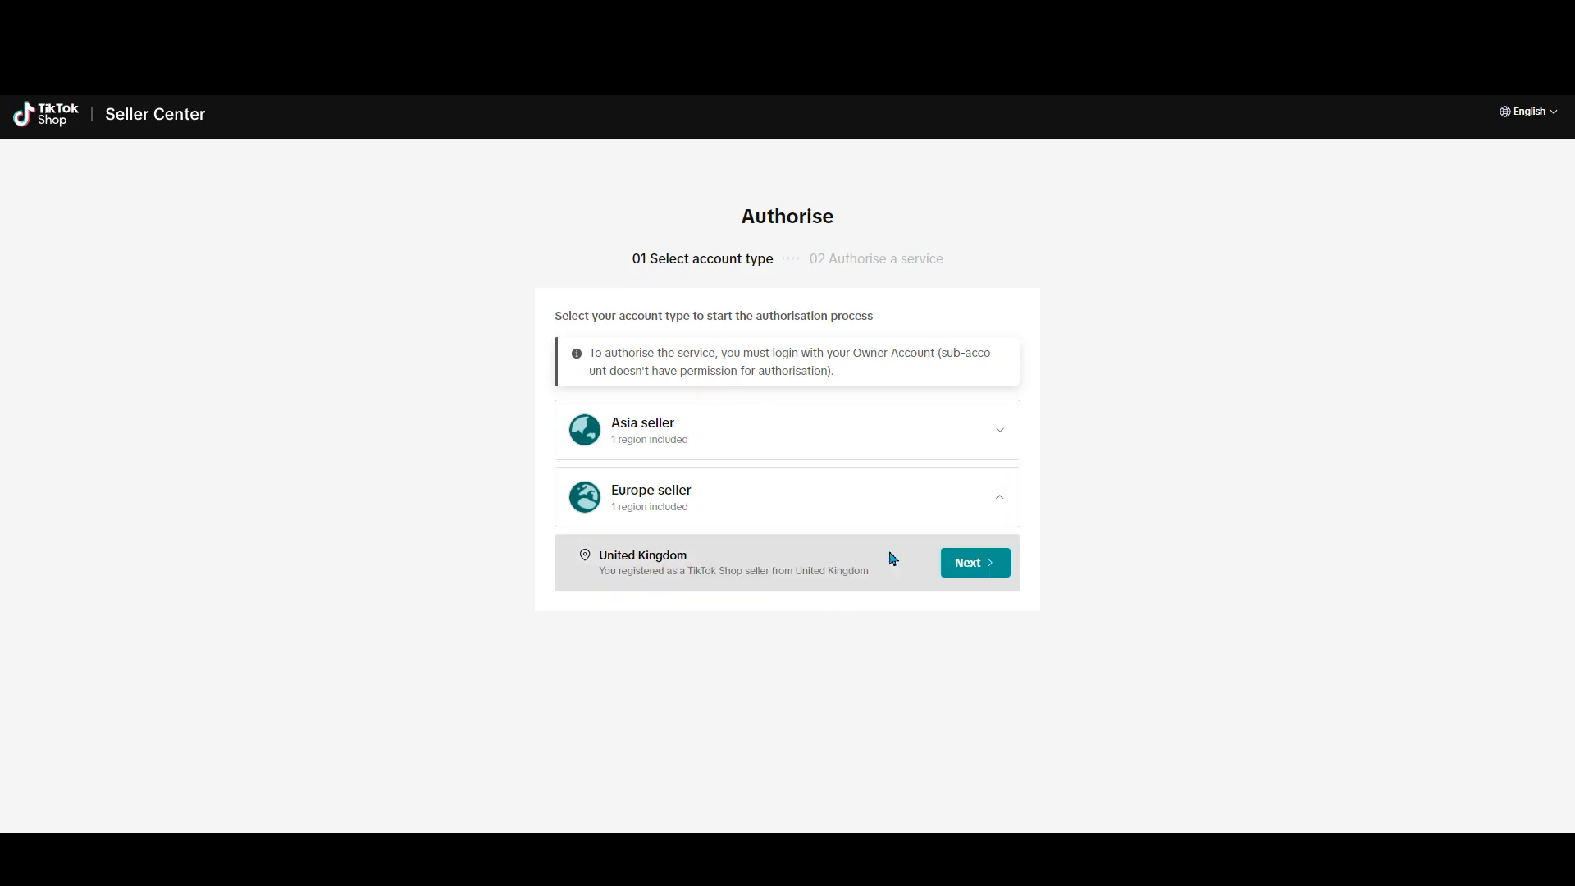
left_click(980, 568)
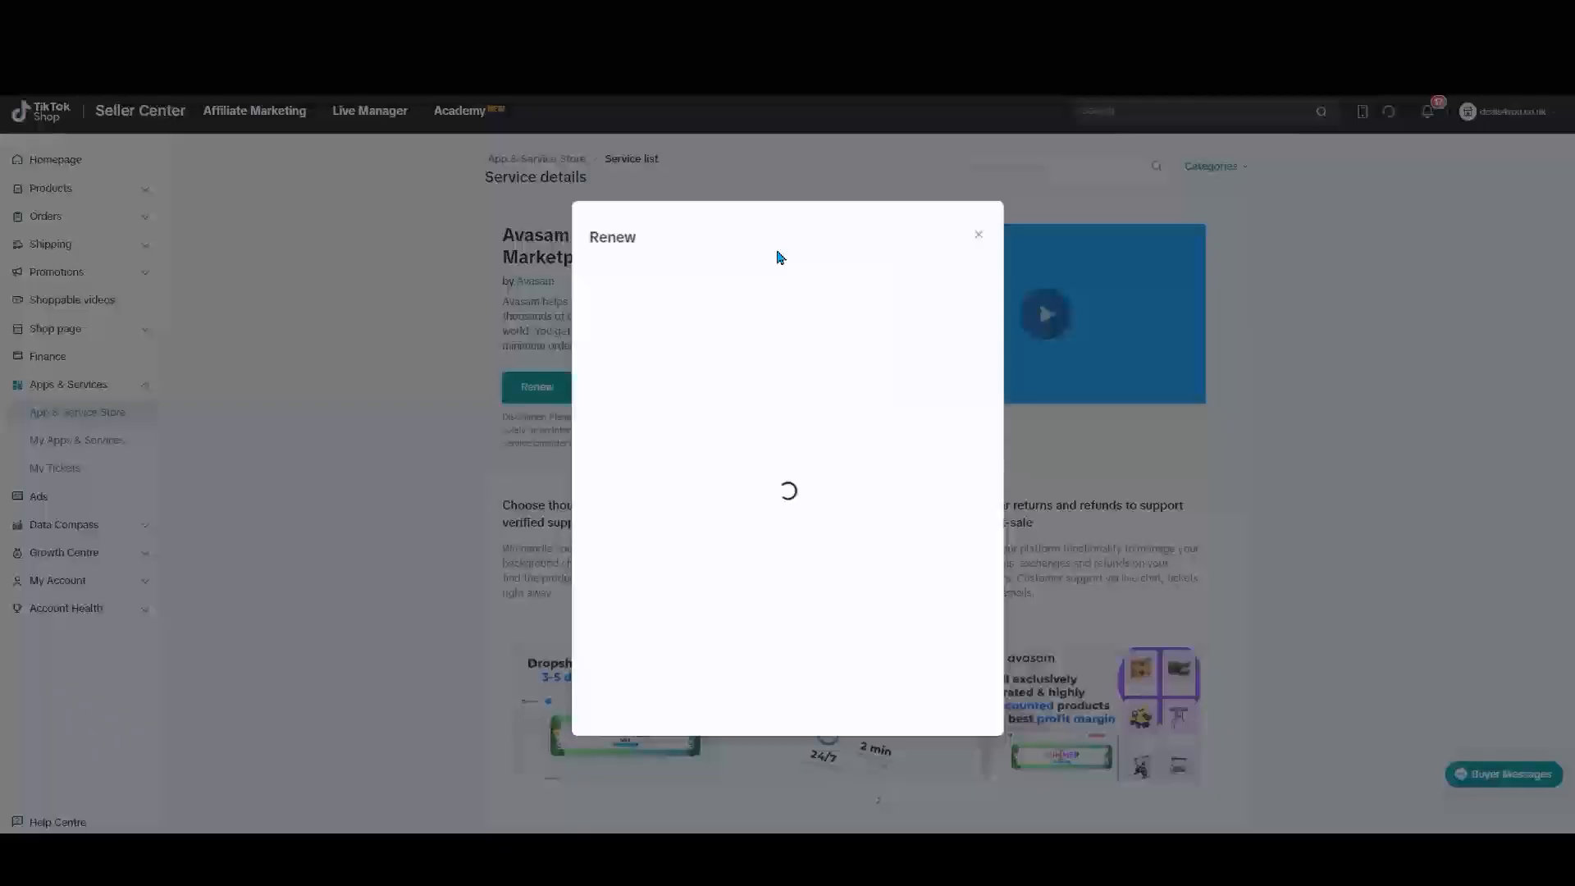
left_click(980, 234)
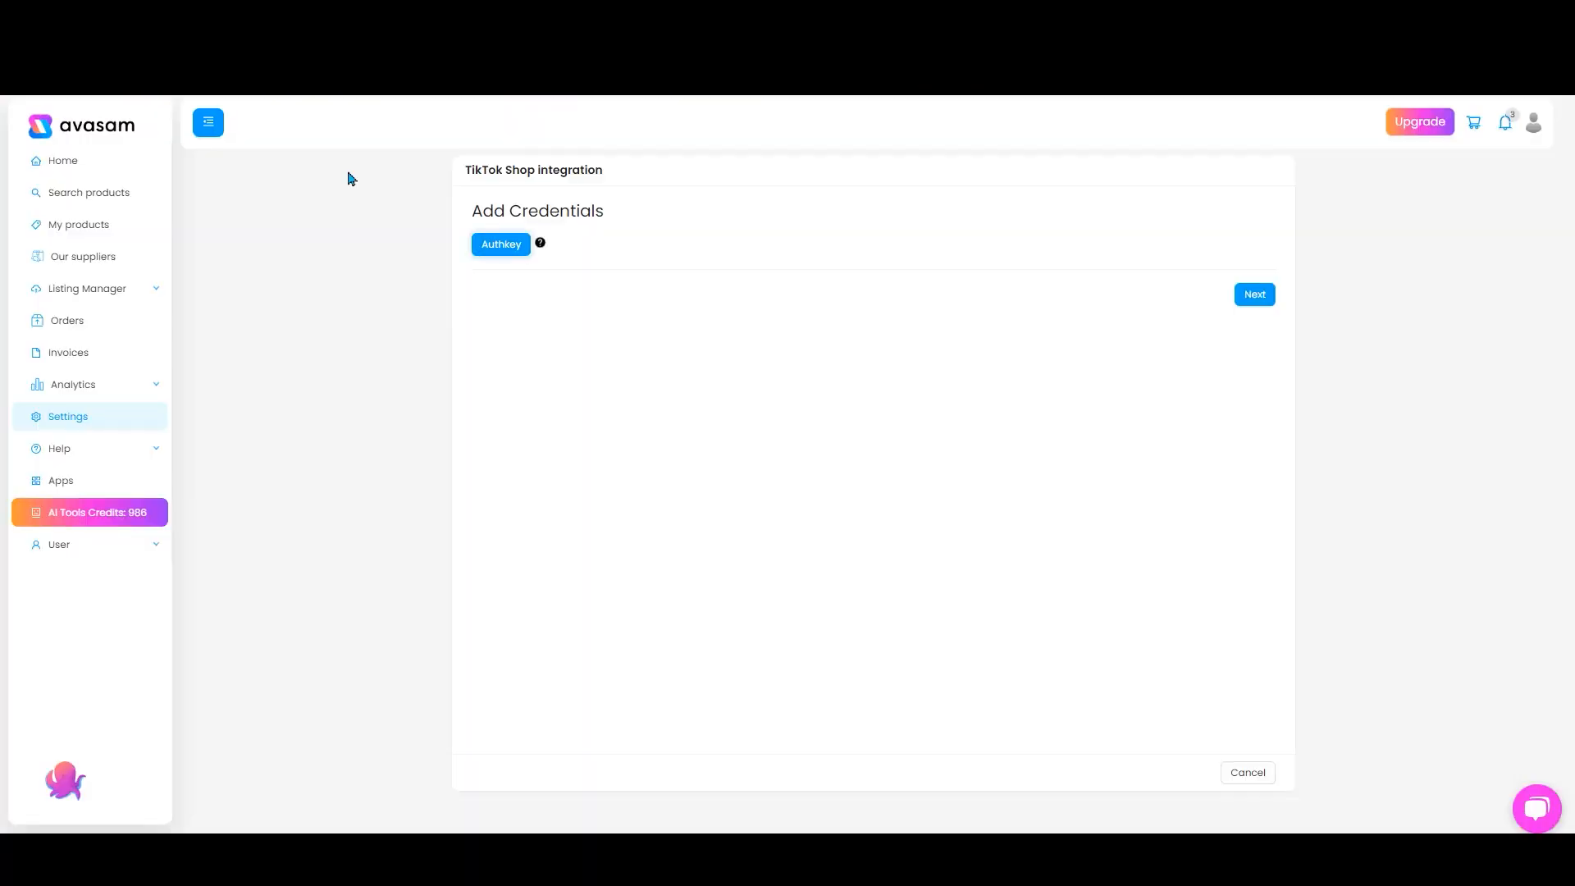
left_click(1248, 777)
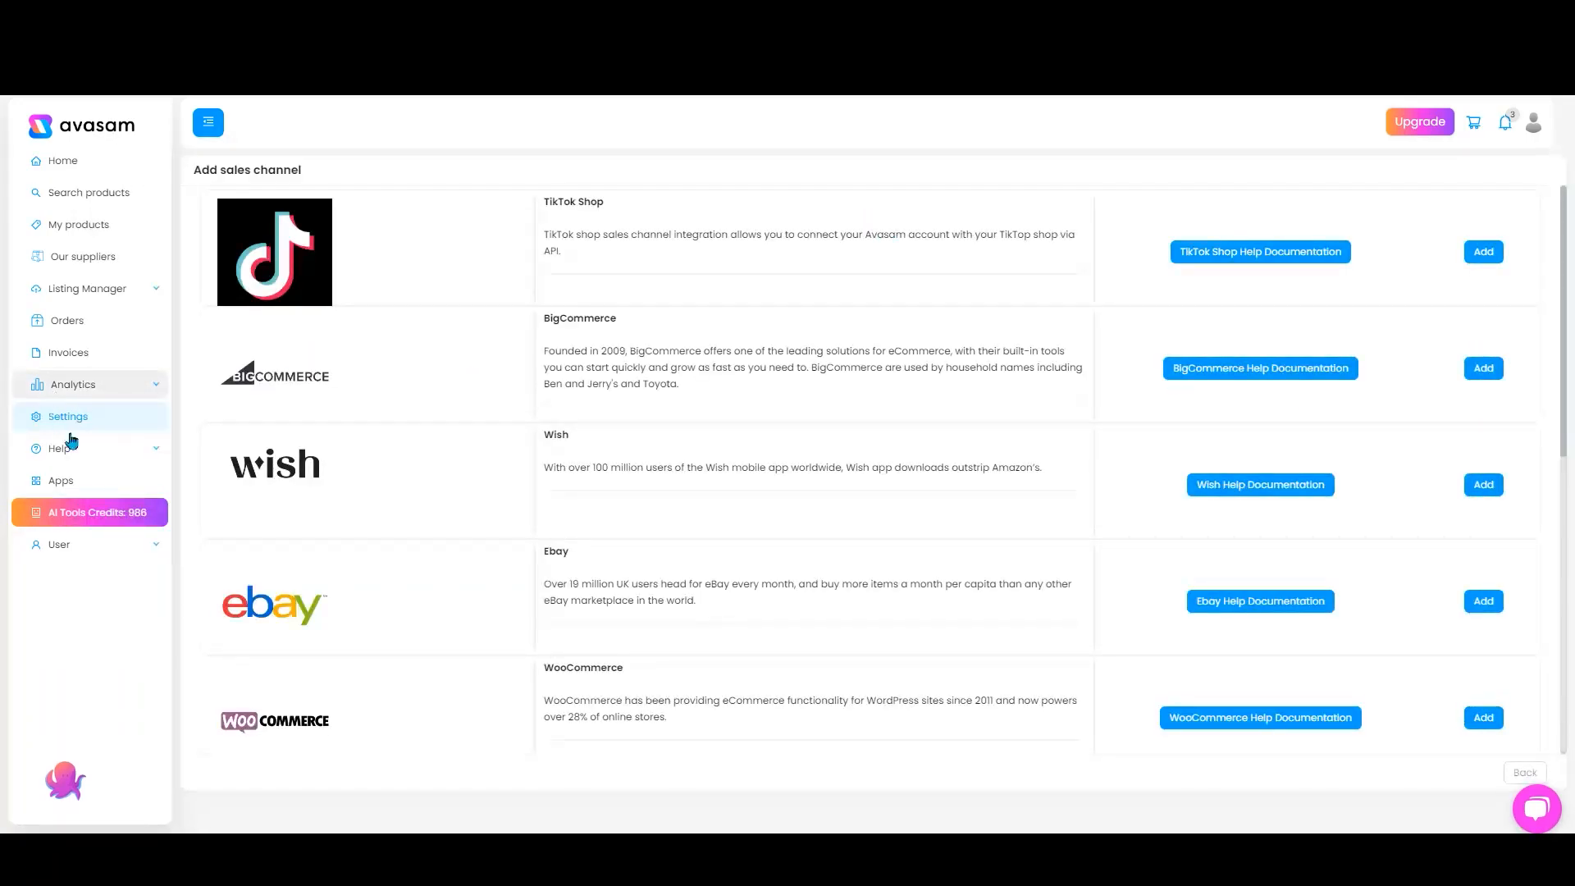
Return to the sales channel integrations and open the newly added, inactive TikTok Shop account for editing
left_click(70, 421)
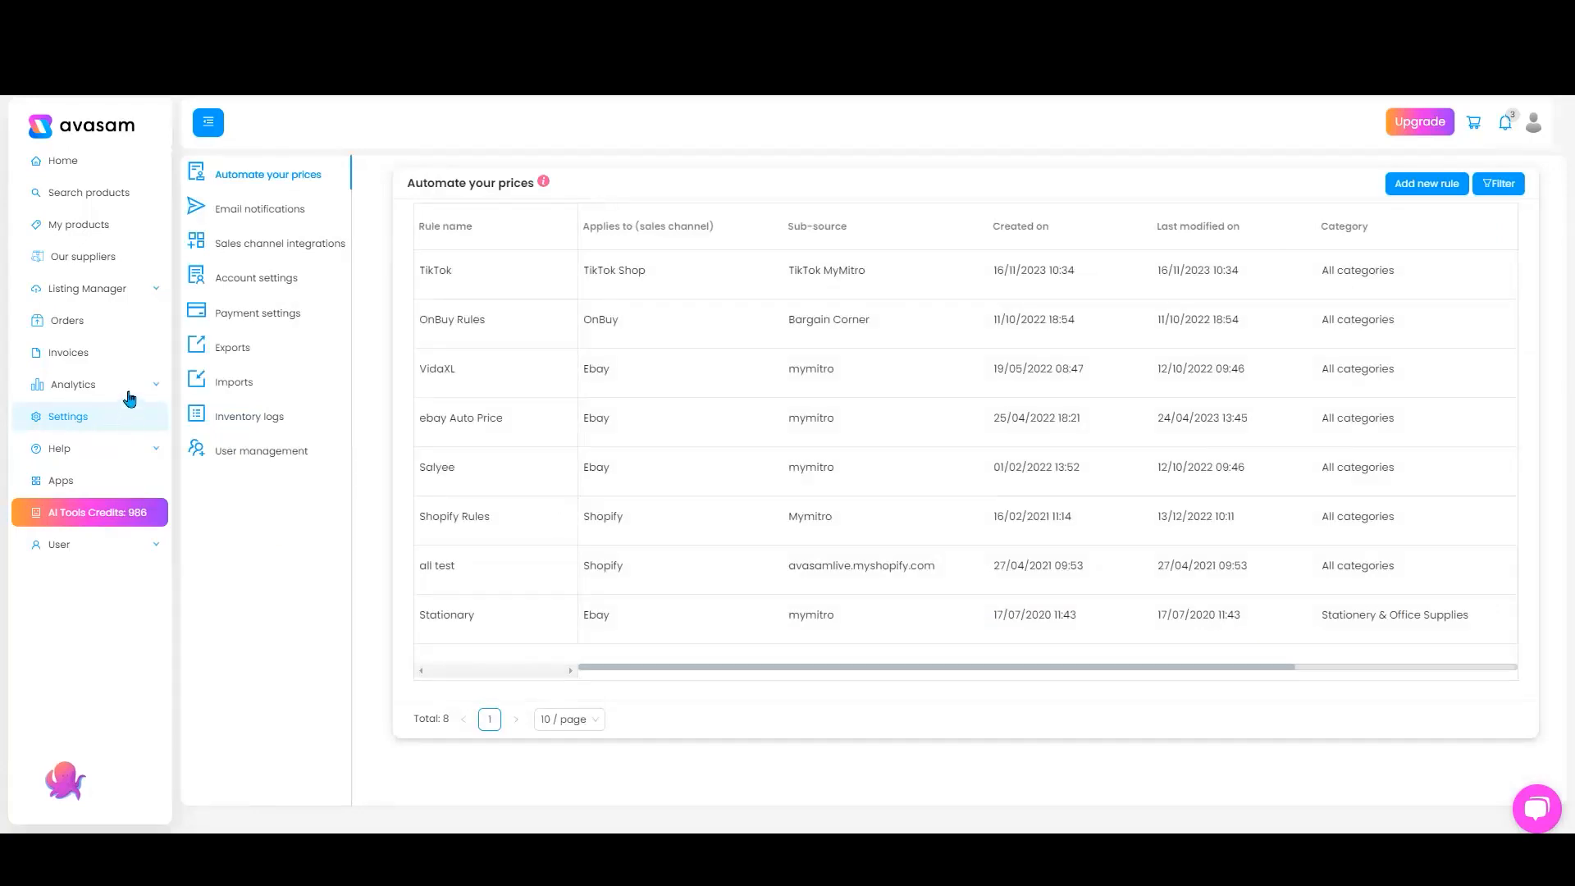
left_click(279, 245)
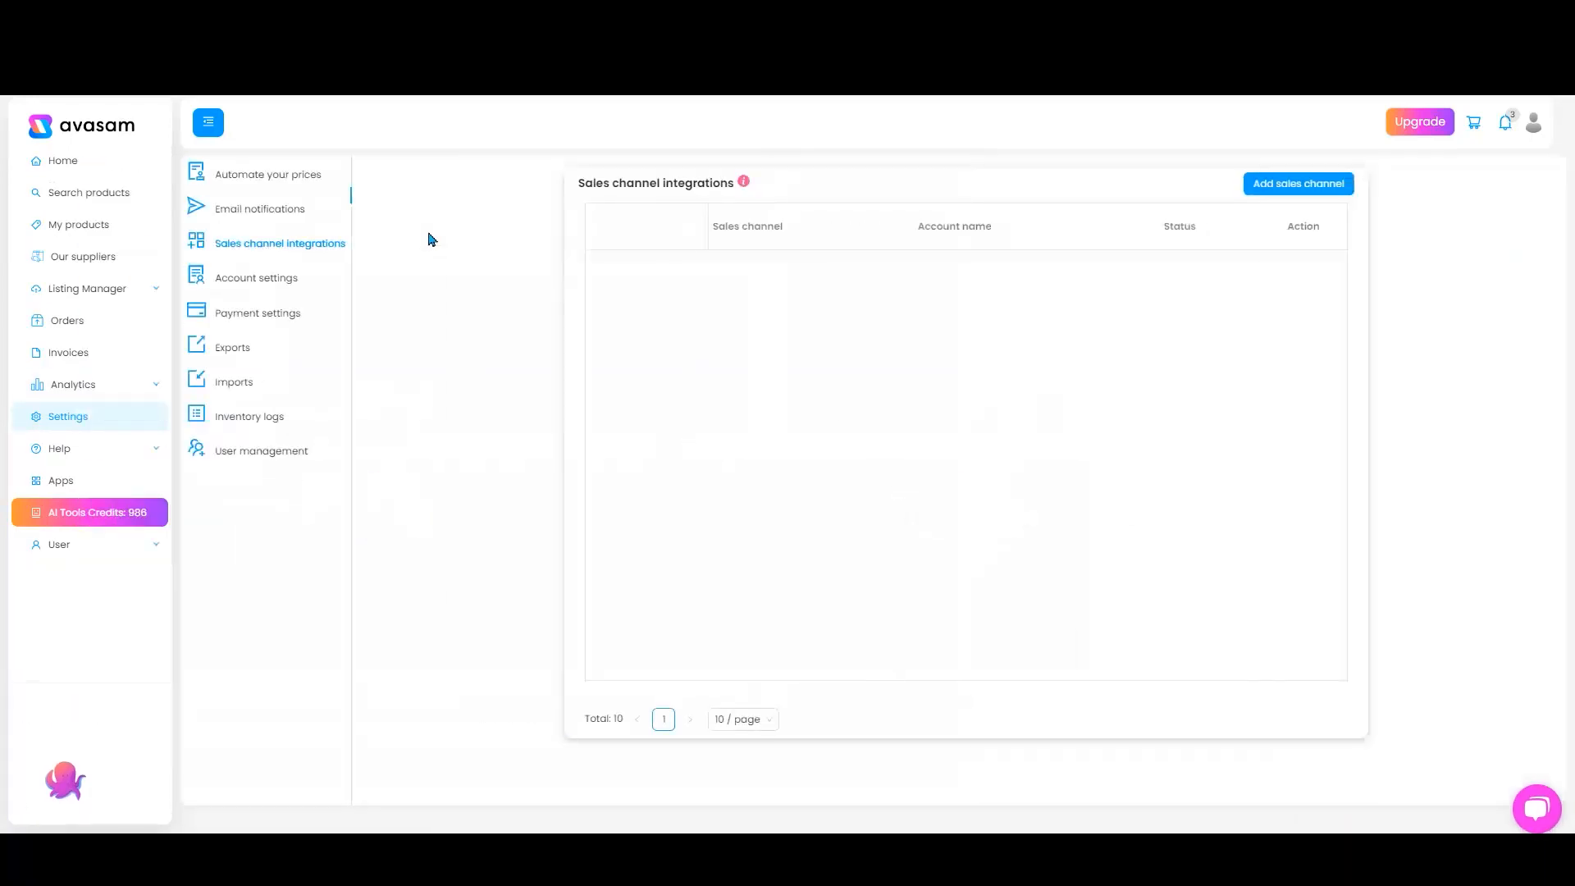
scroll(1103, 477, "down", 1)
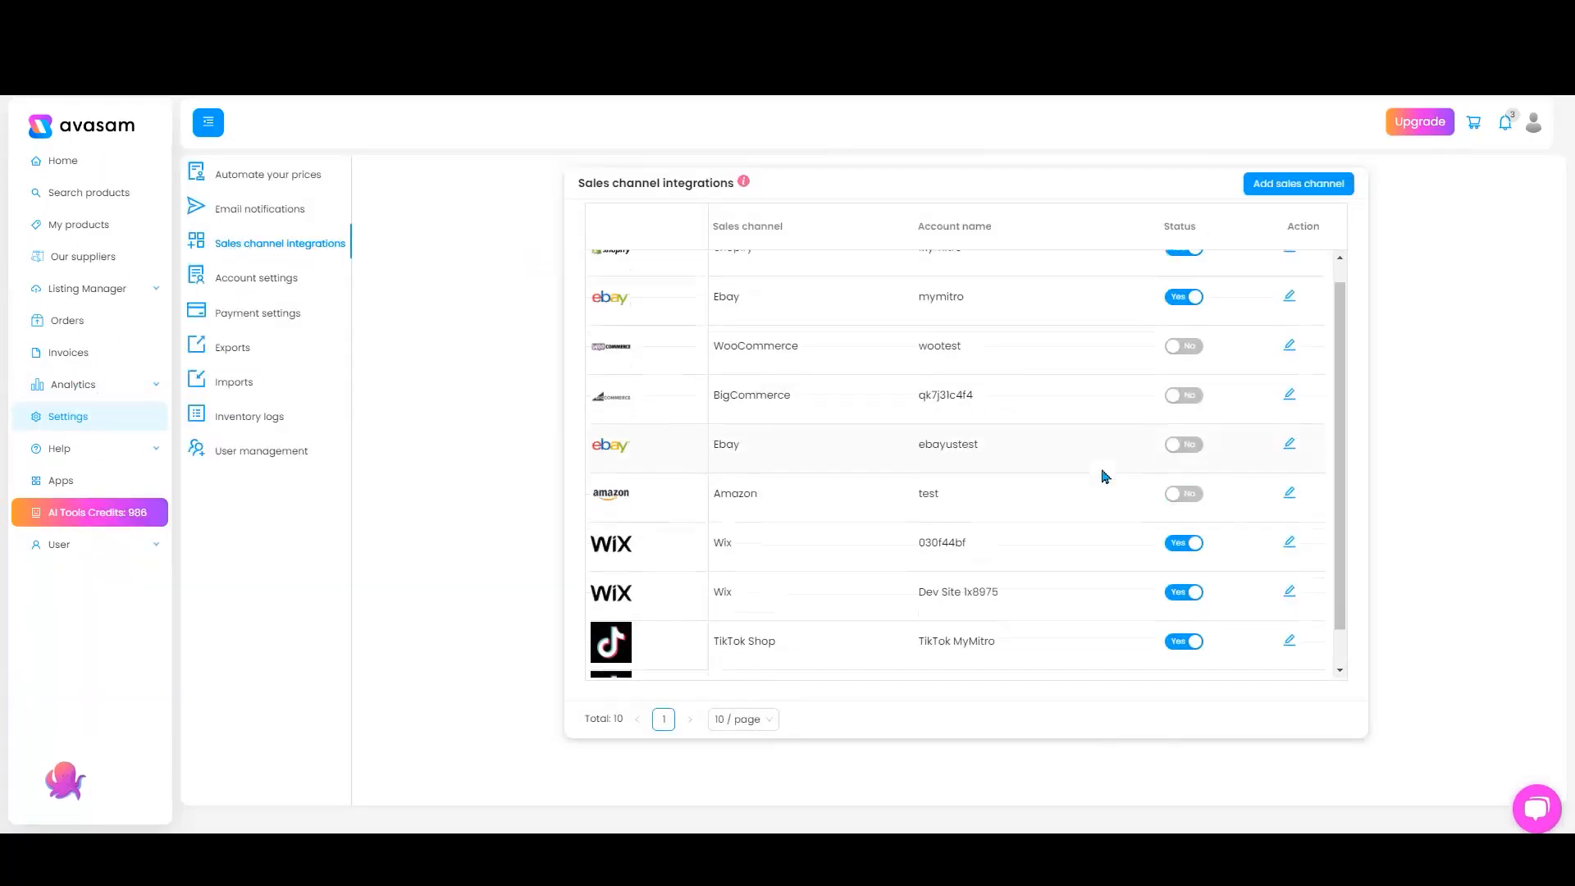
scroll(1104, 476, "down", 1)
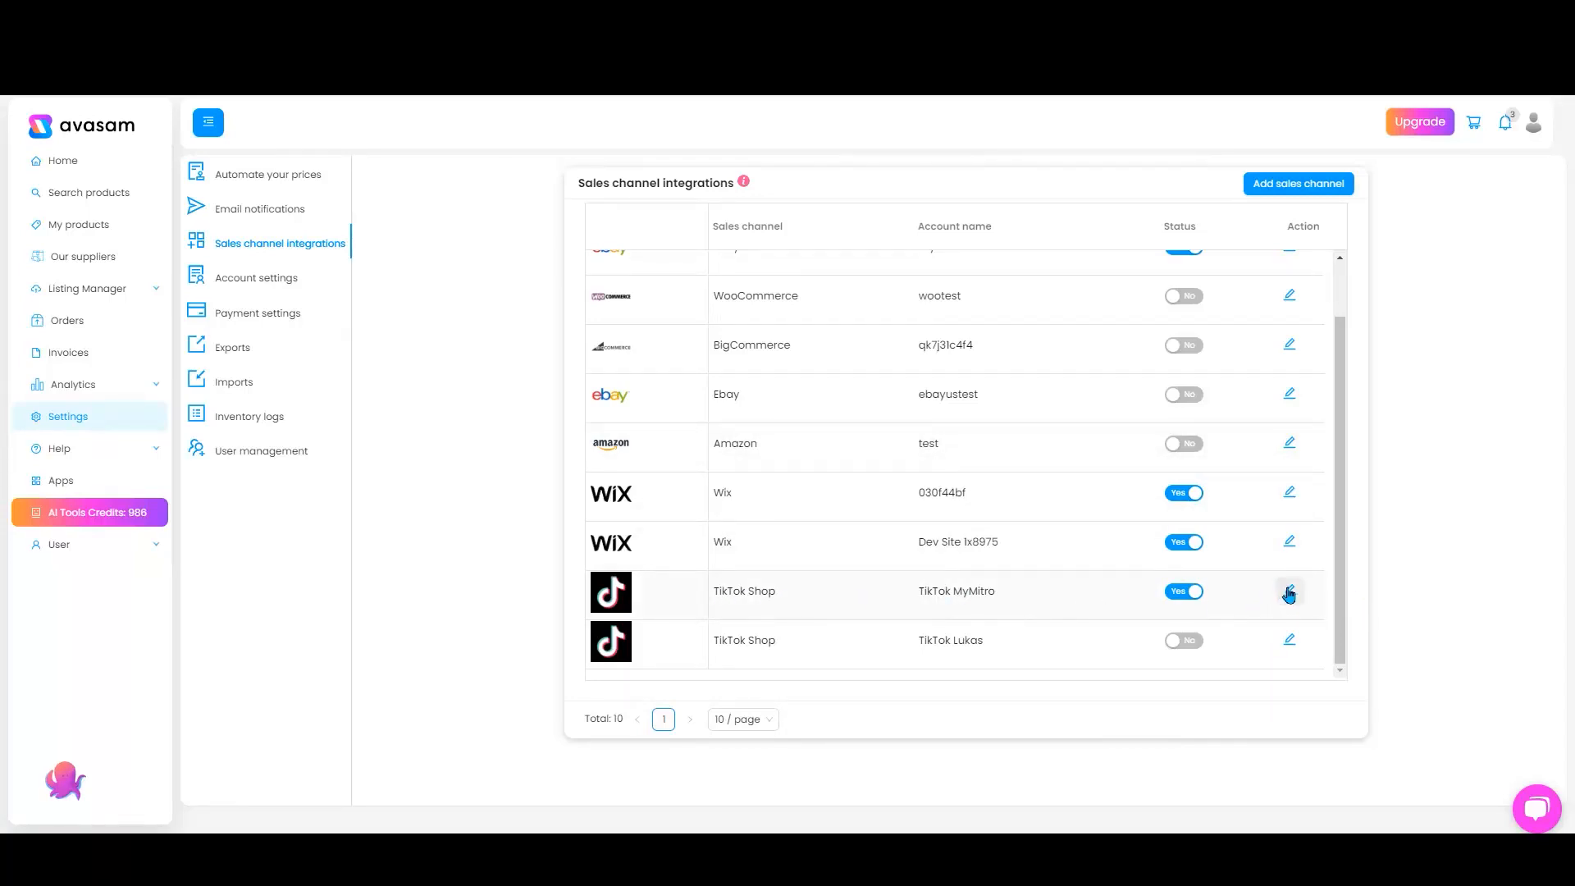
left_click(1290, 640)
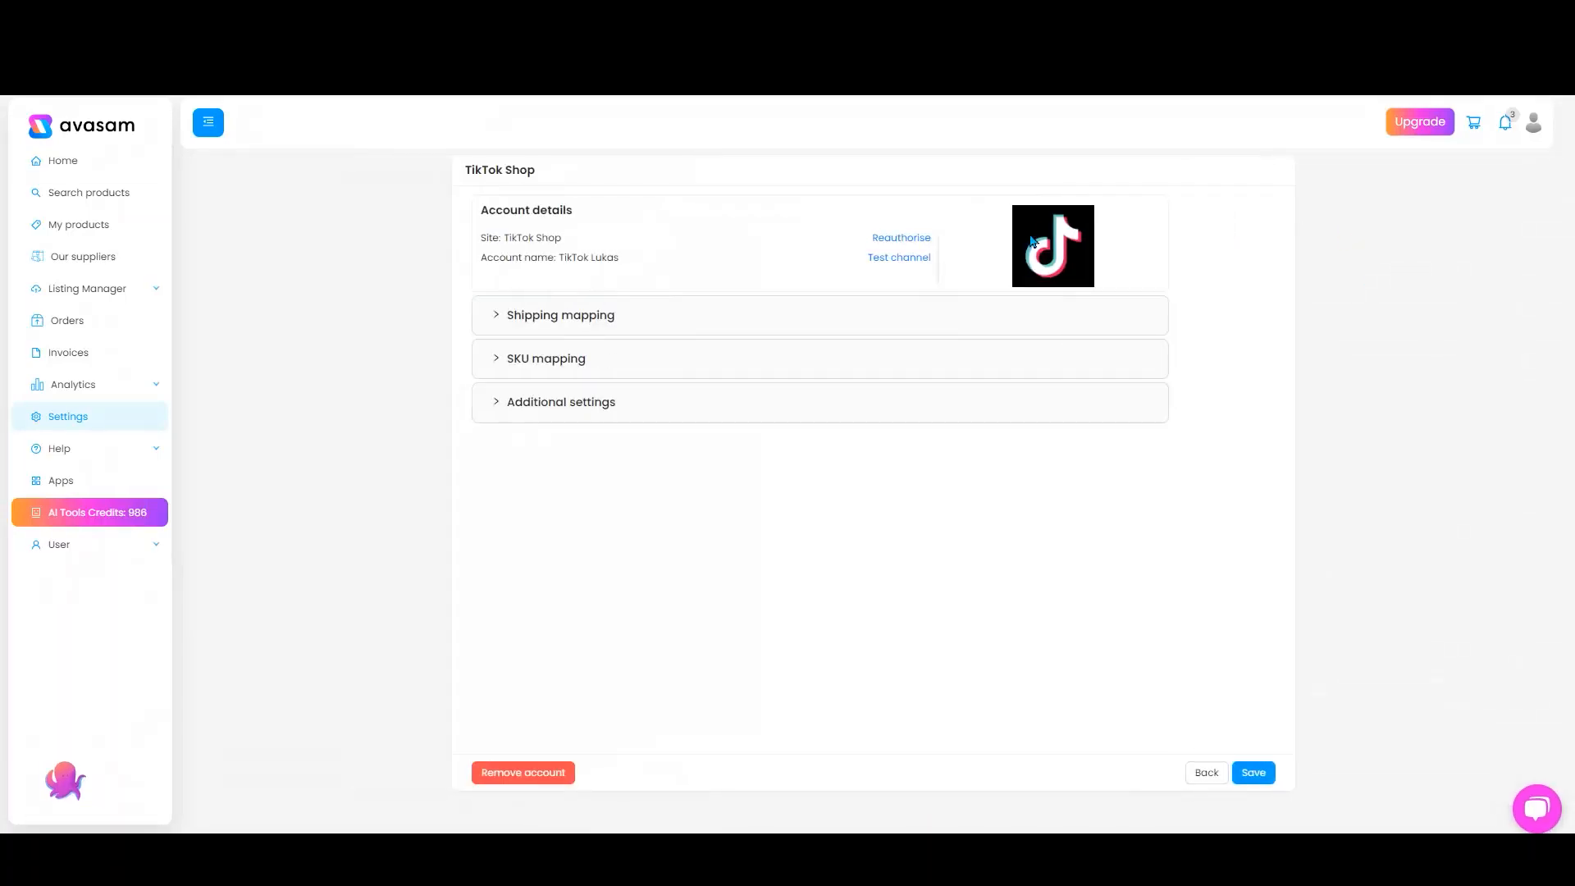
Examine the sales channel and Avasam shipping services in the Shipping Mapping Tool, and close it without mapping
left_click(583, 320)
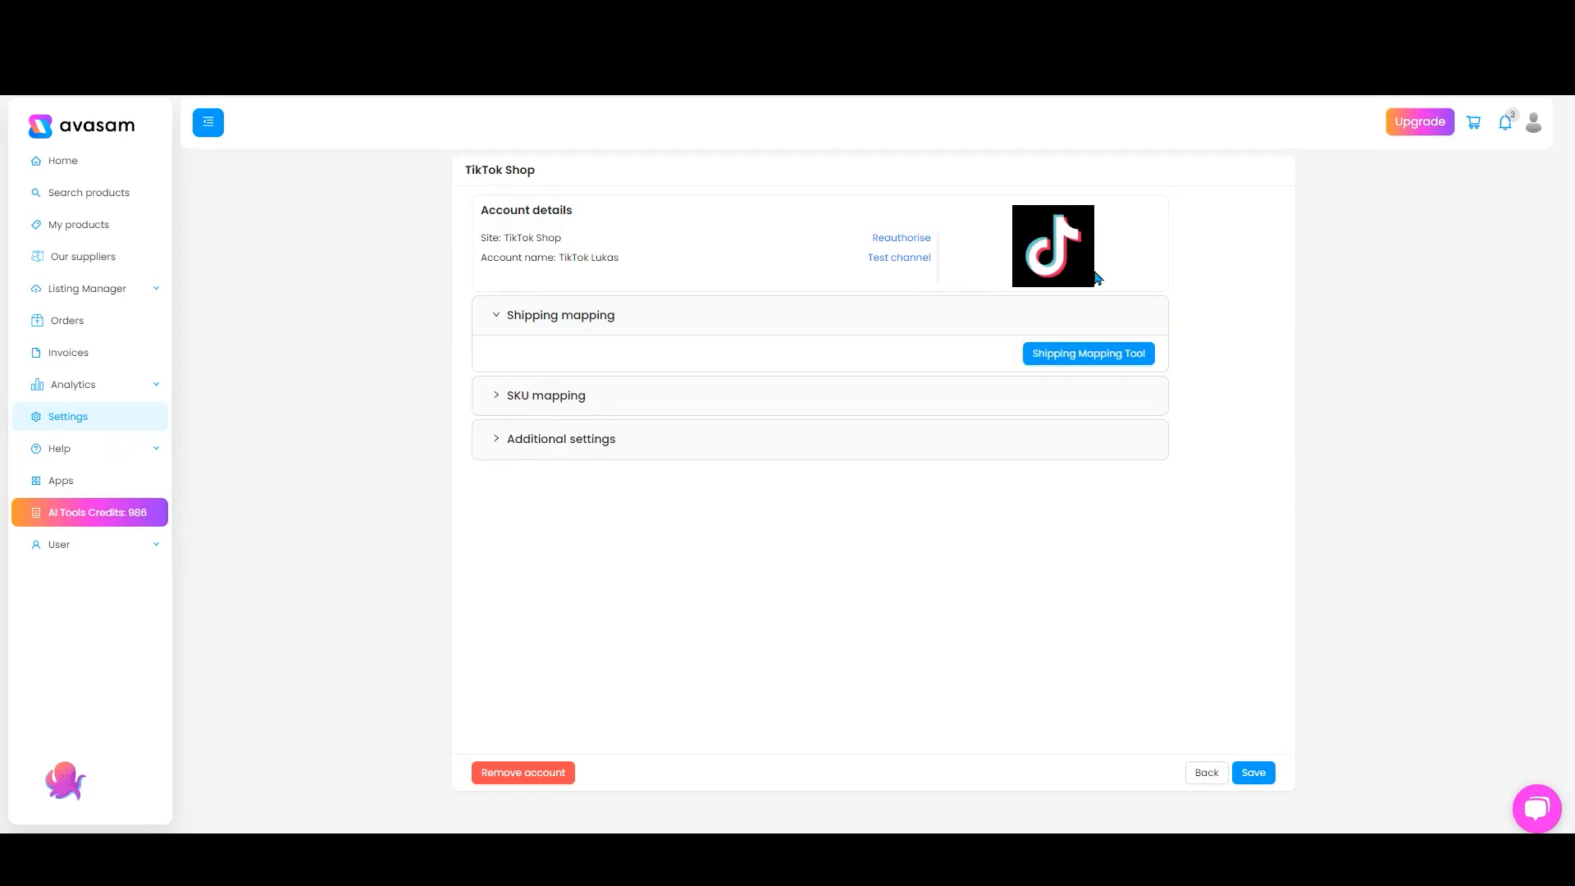
left_click(1093, 348)
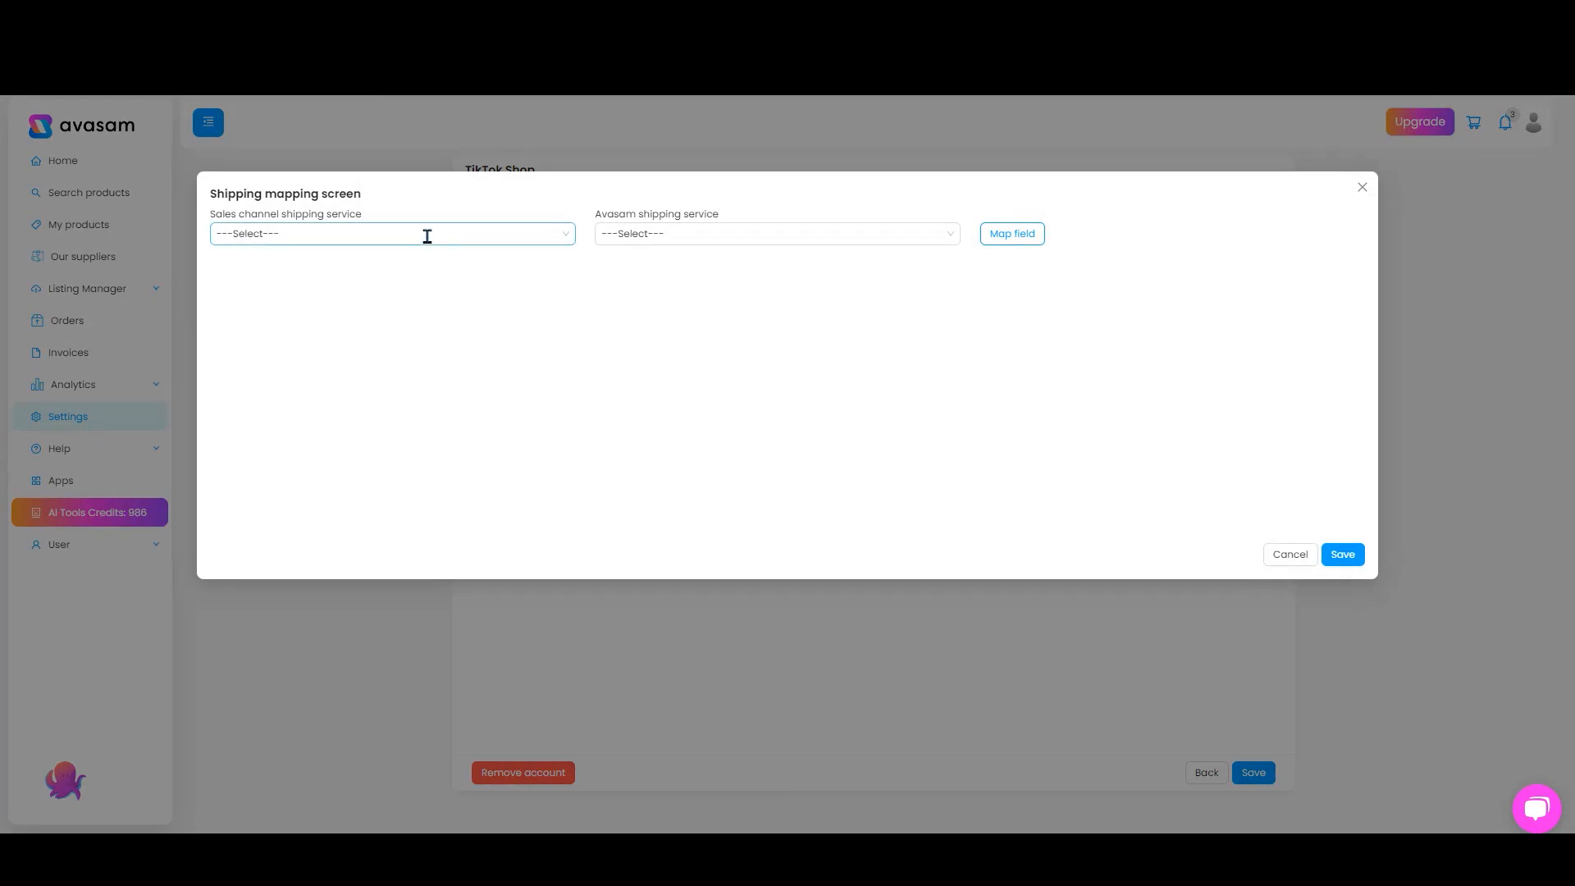
left_click(531, 236)
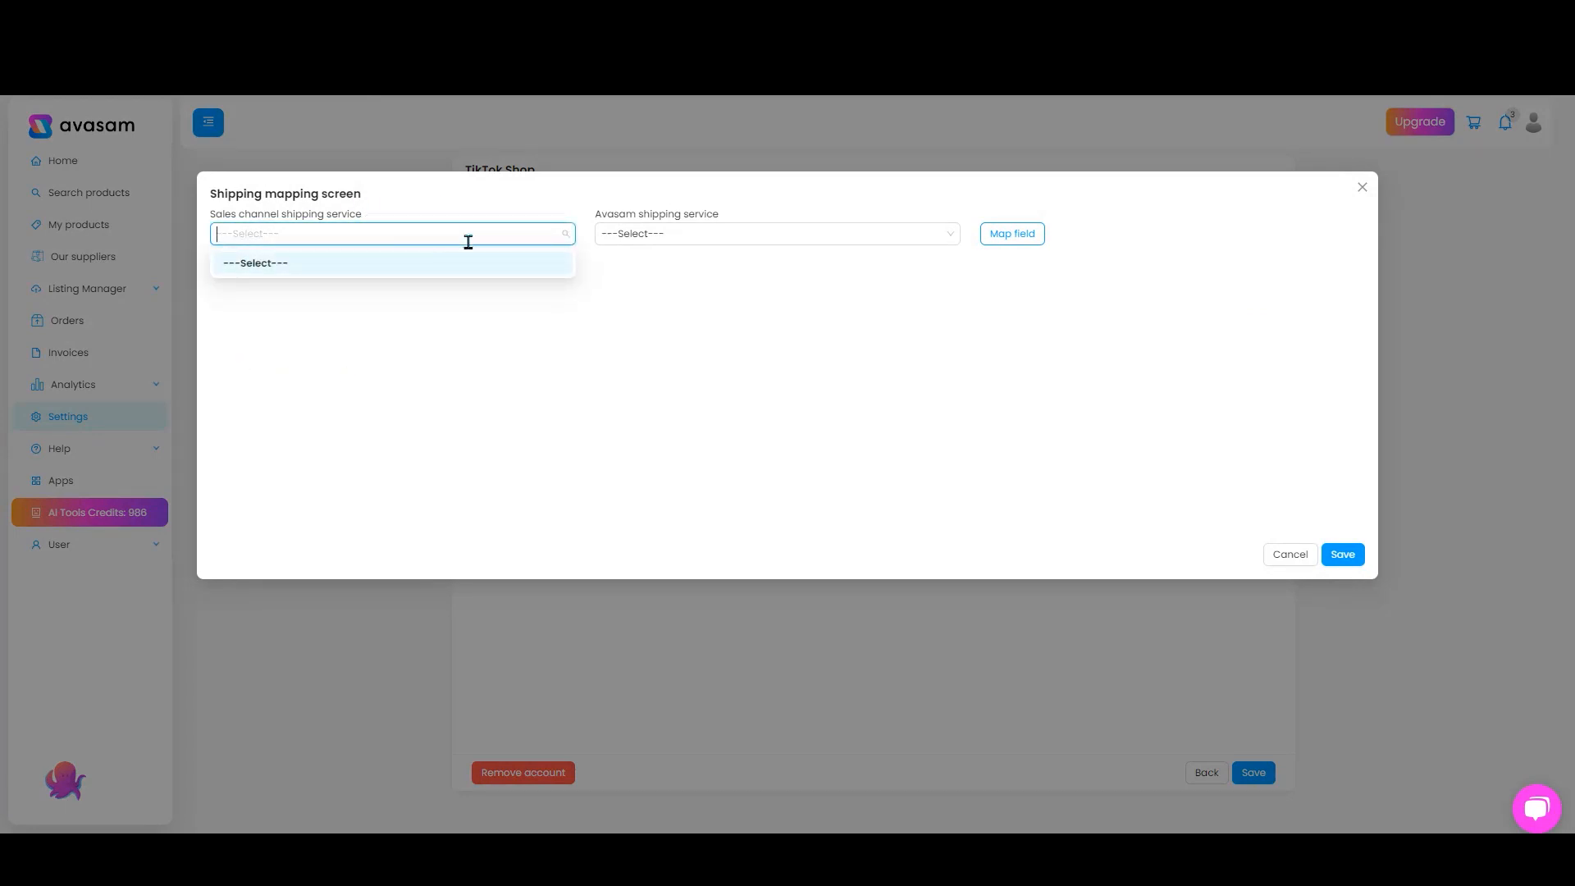
left_click(706, 235)
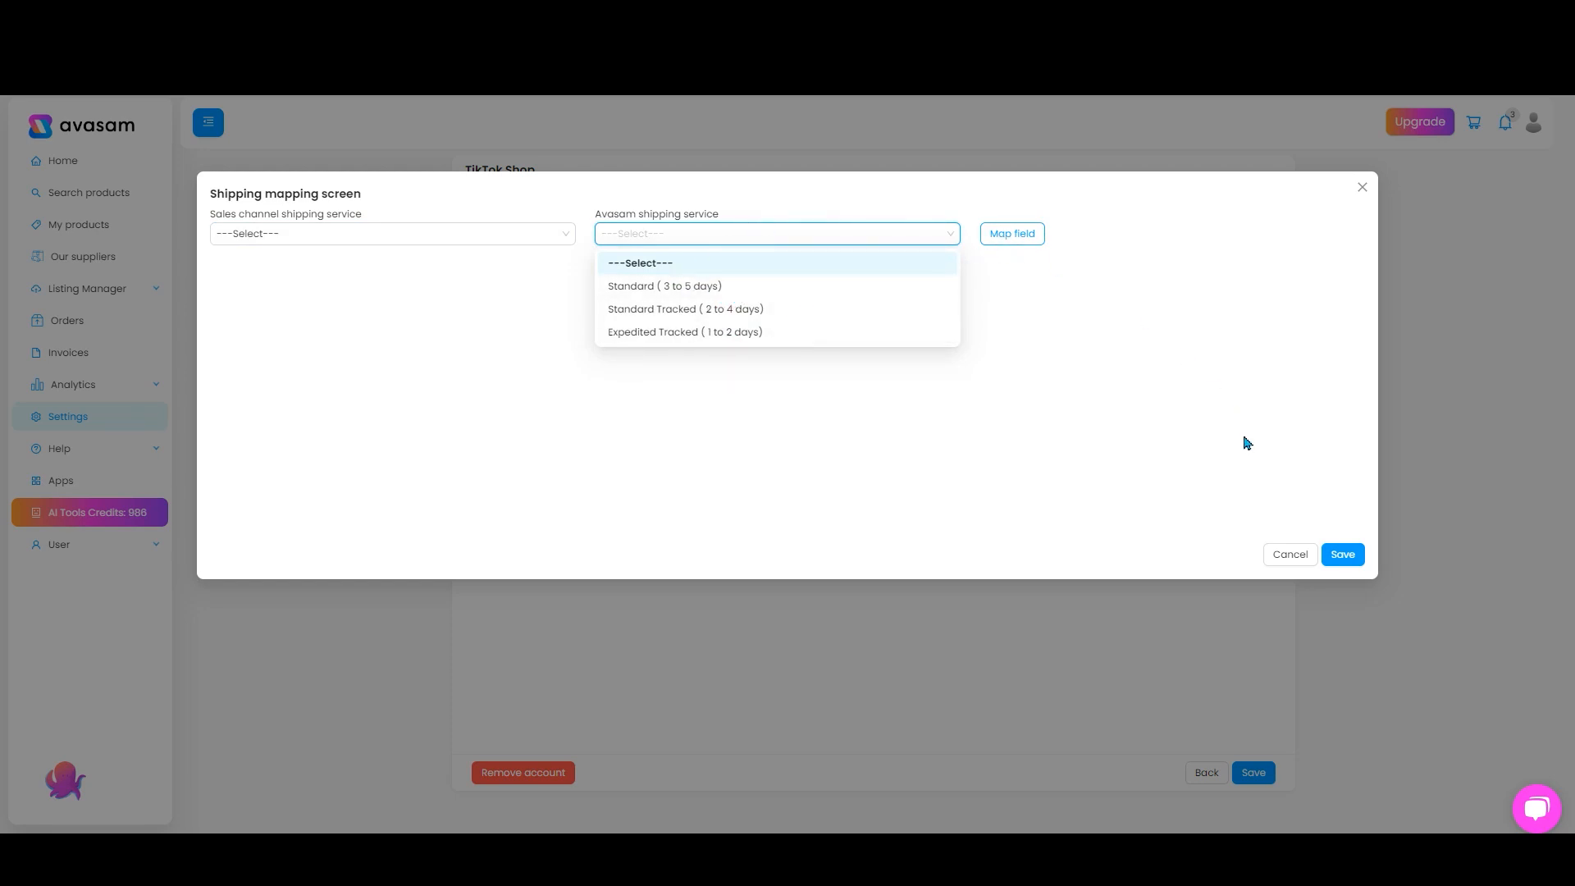
left_click(1304, 560)
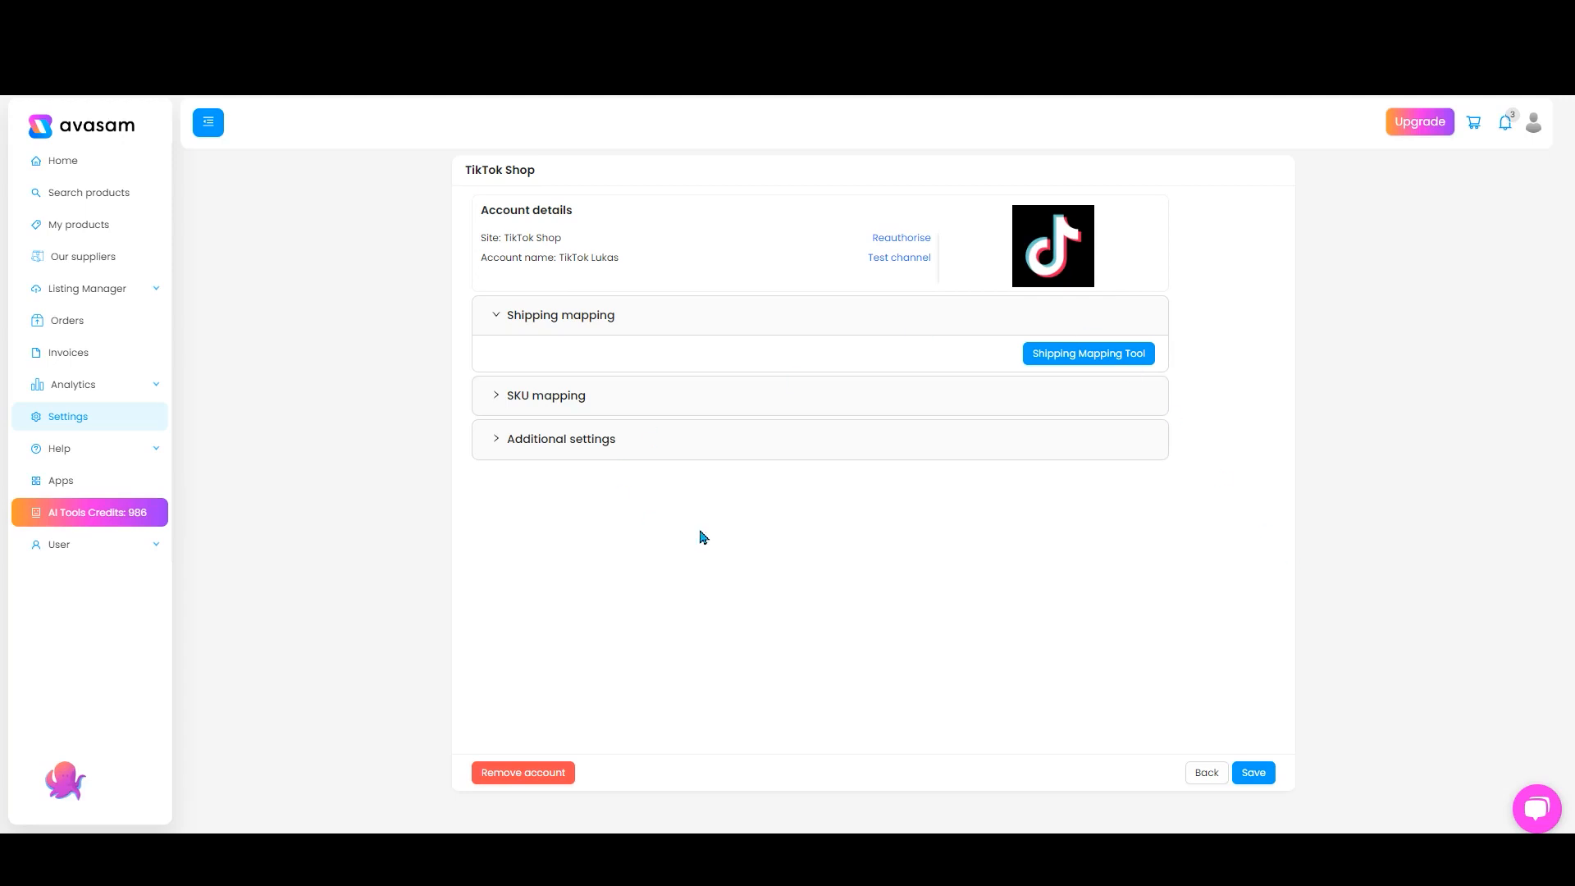
Examine the actions available for SKU mapping, and collapse that section
left_click(666, 407)
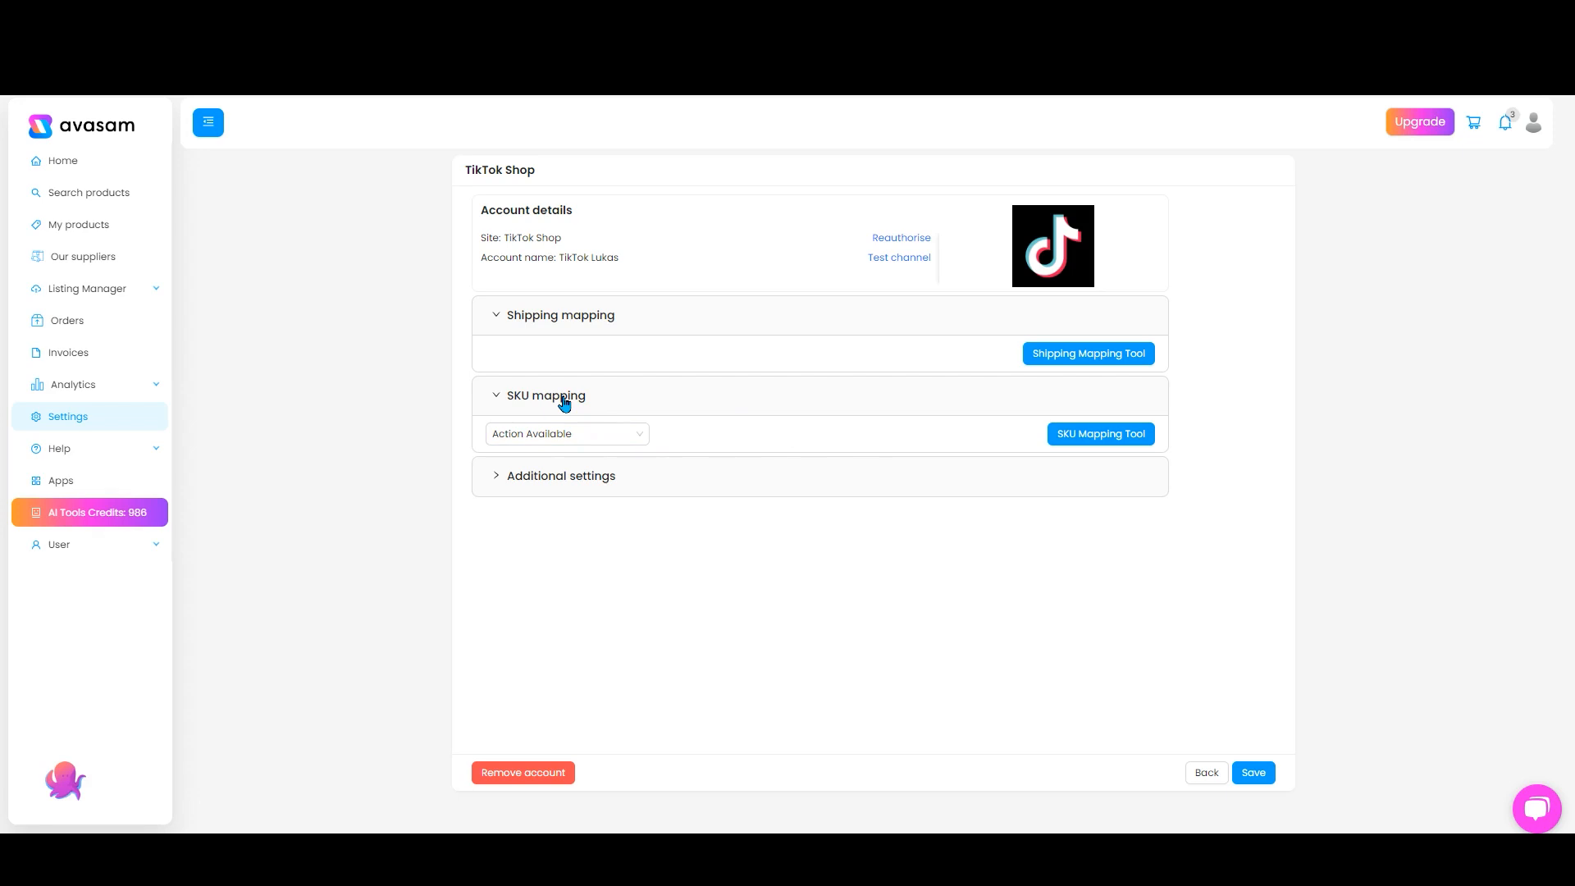
left_click(631, 435)
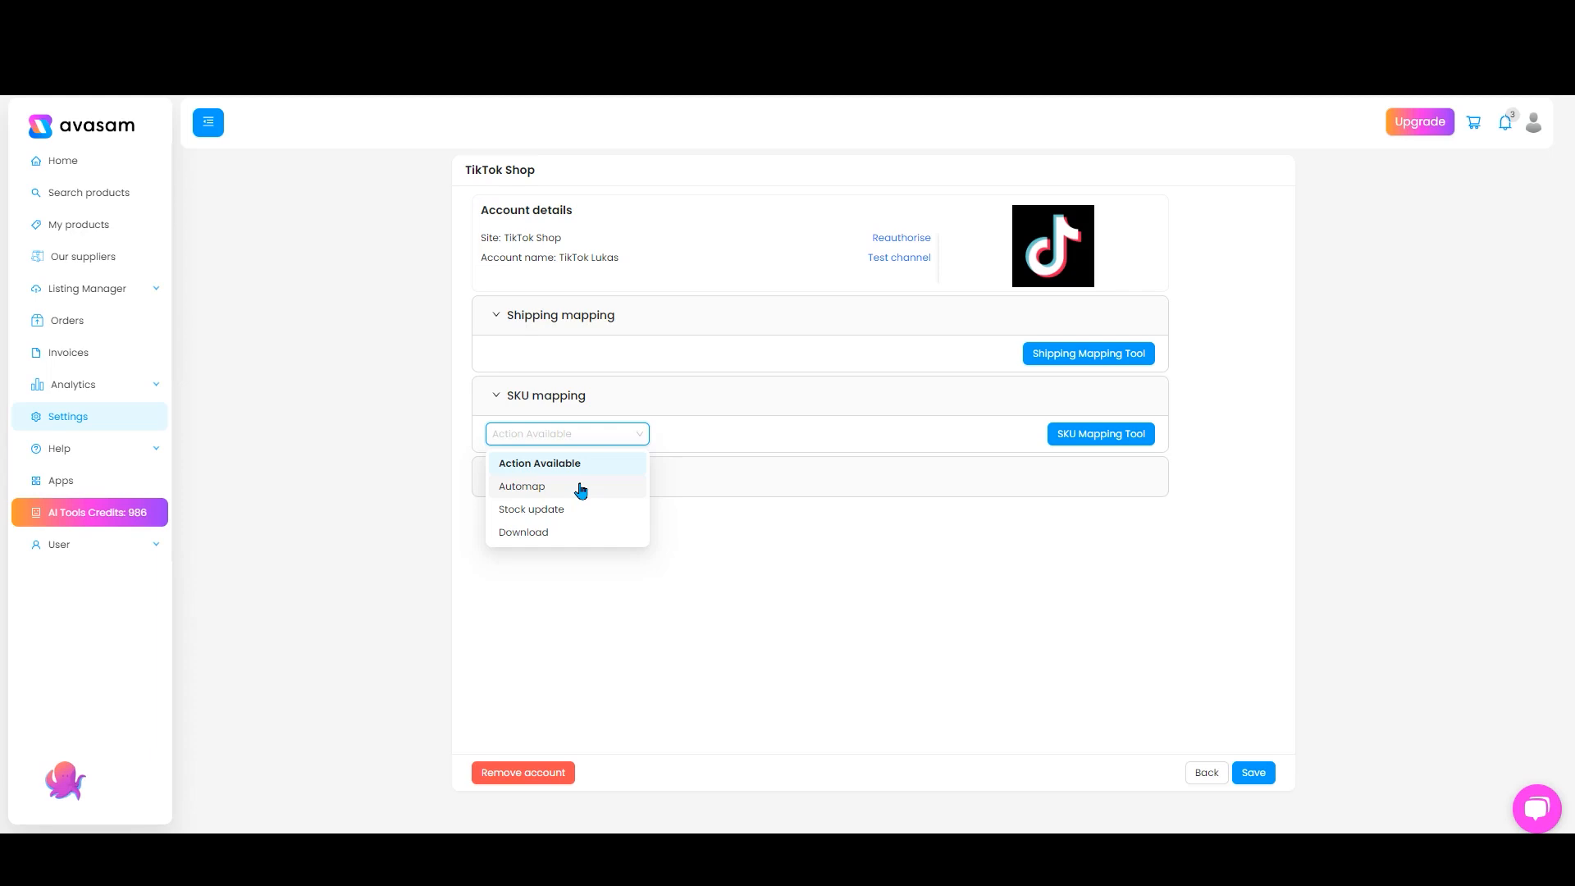
left_click(621, 395)
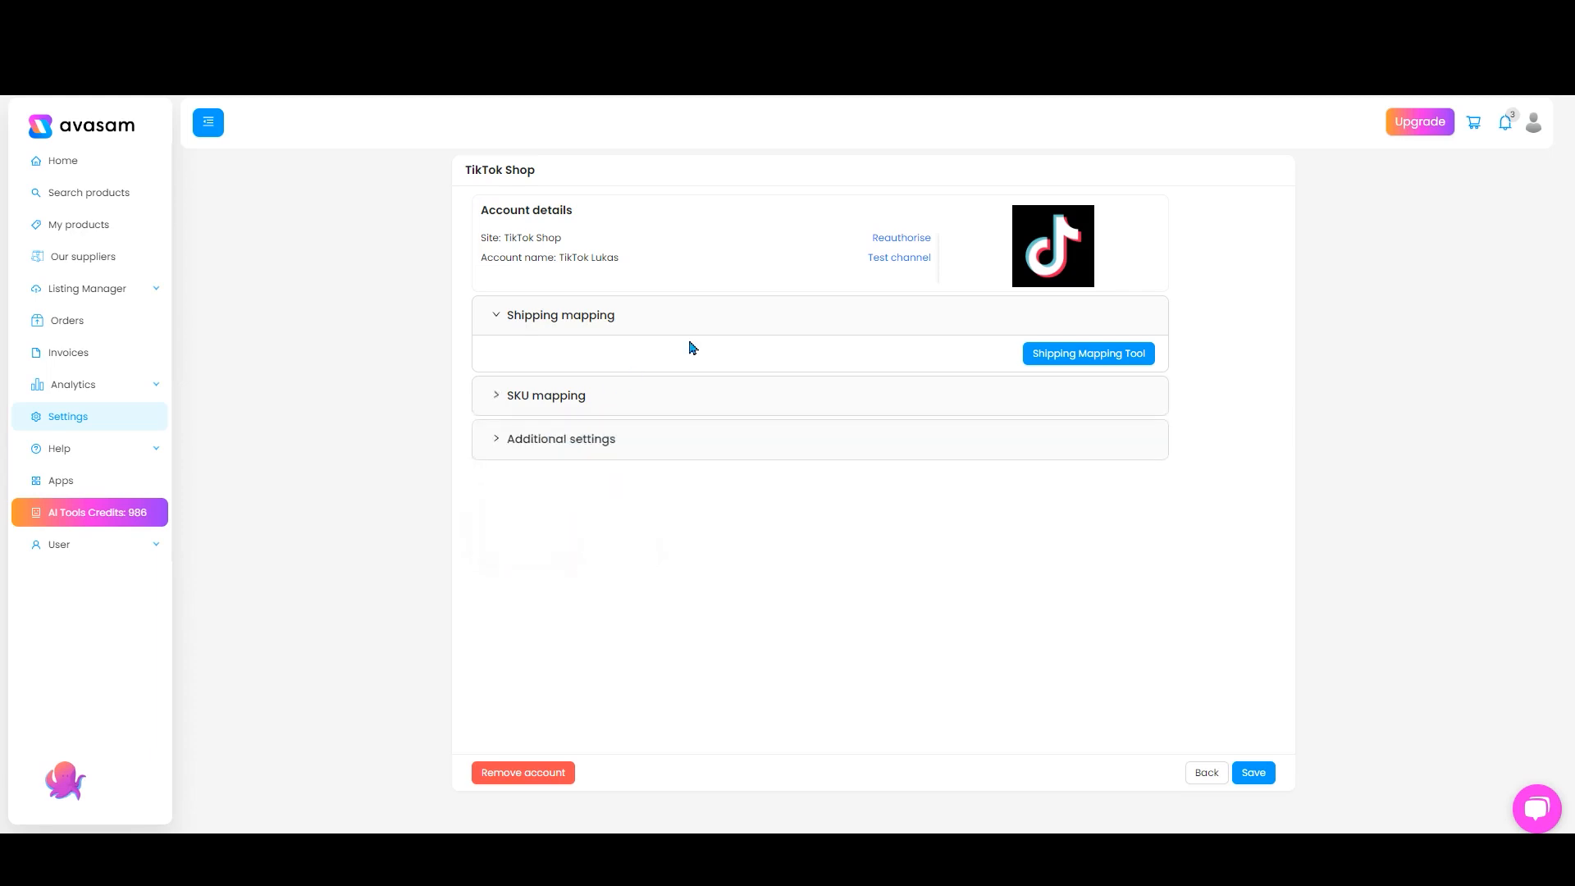
Enable Exclude non-Avasam orders, Stock update and Price (inc VAT) update in the channel's additional settings
left_click(652, 444)
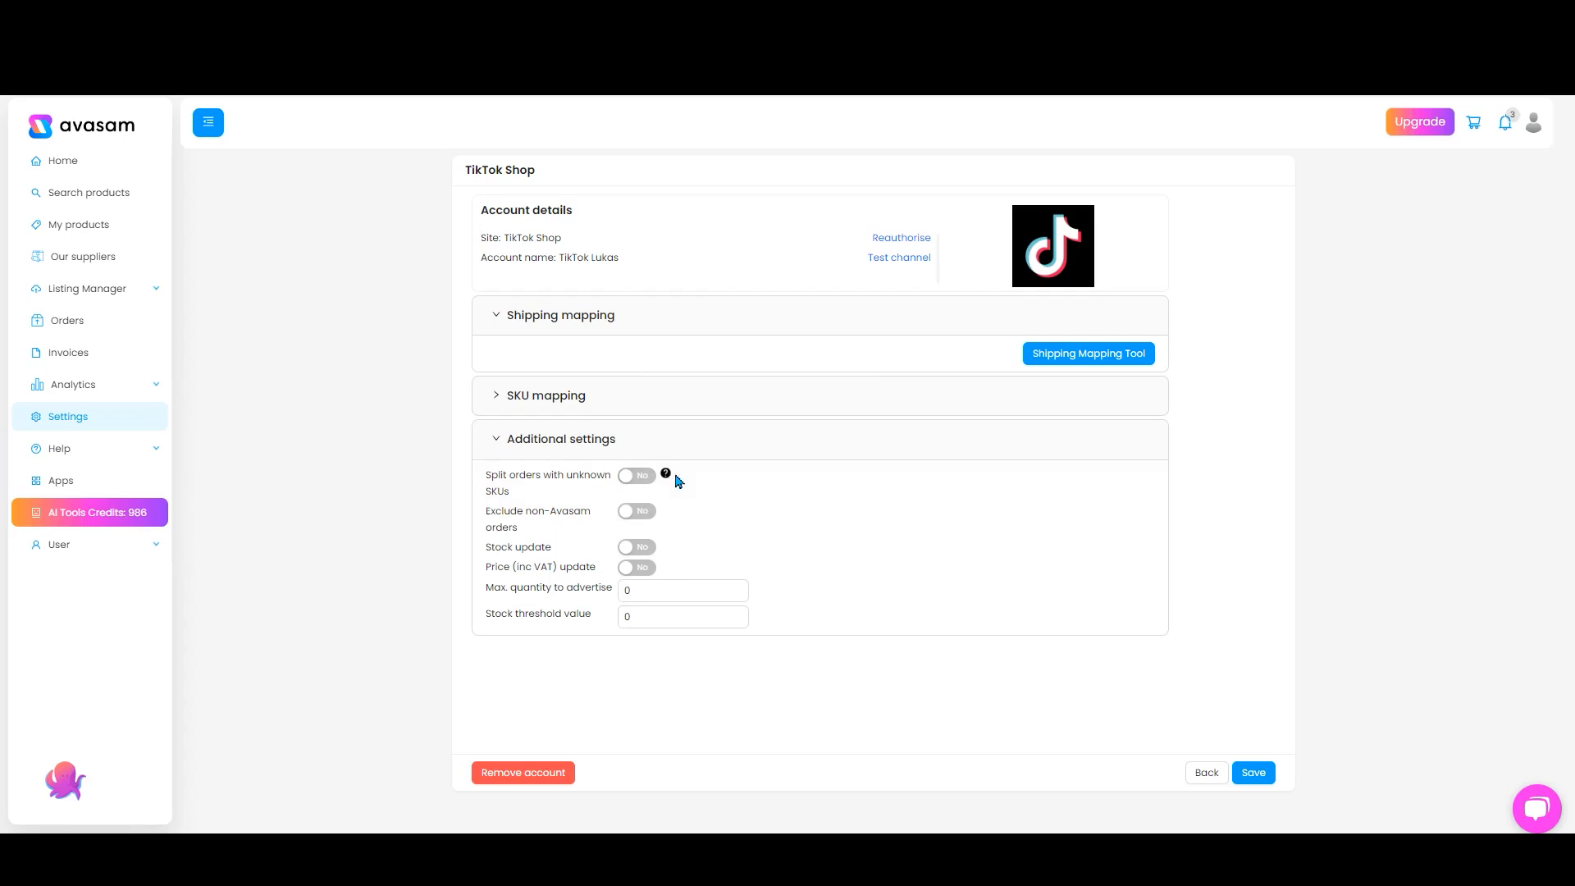
mouse_move(667, 476)
left_click(633, 512)
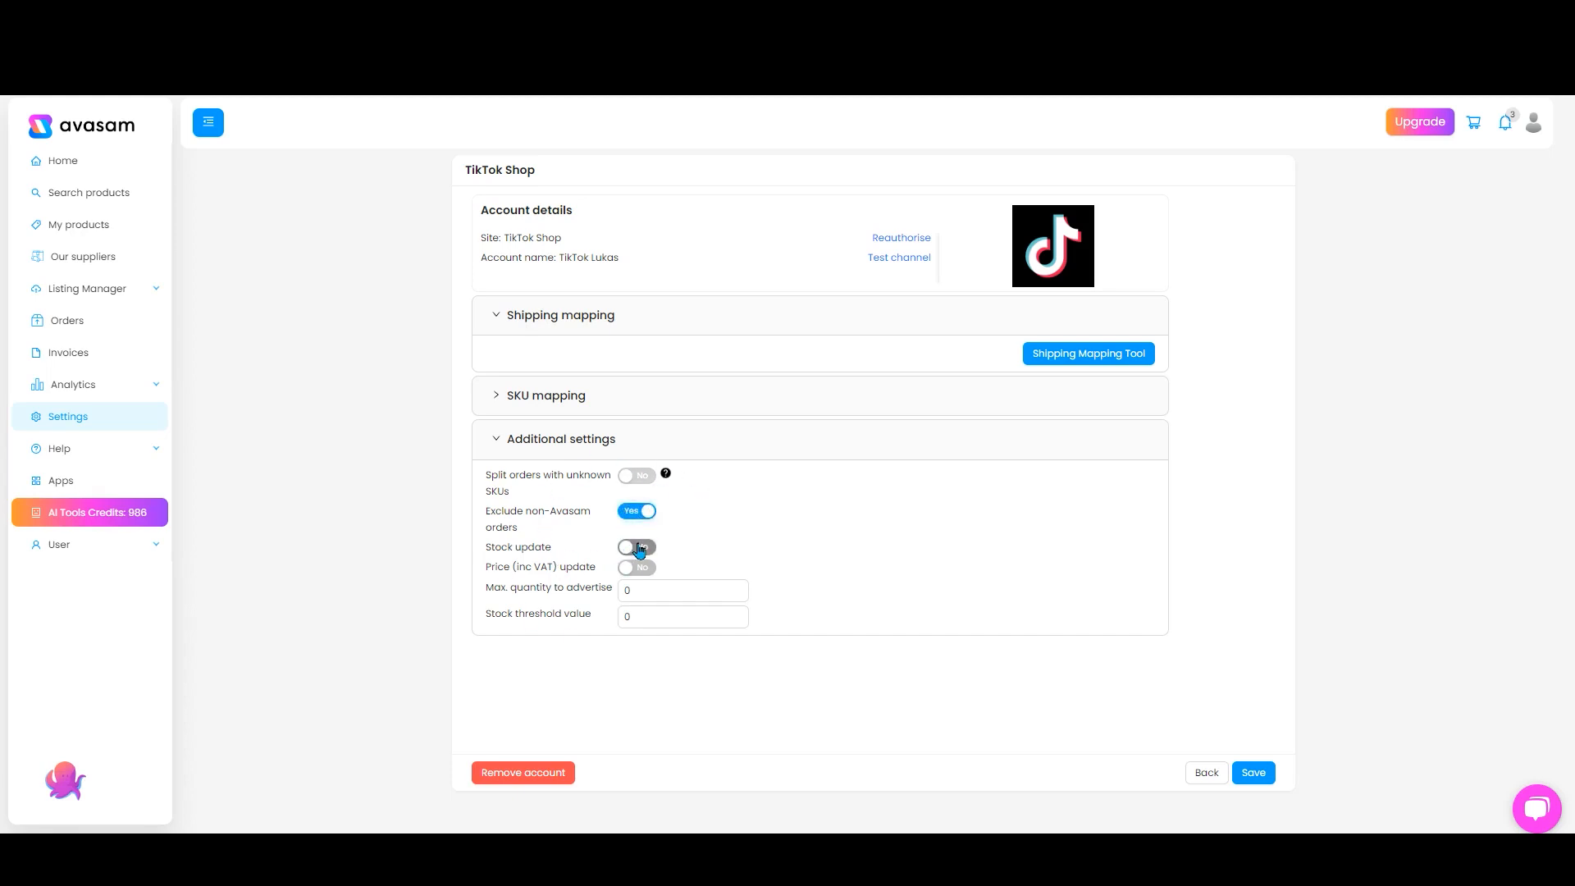
left_click(626, 550)
left_click(640, 568)
Set the stock threshold value to 3 and save the TikTok Shop channel settings
left_click(661, 590)
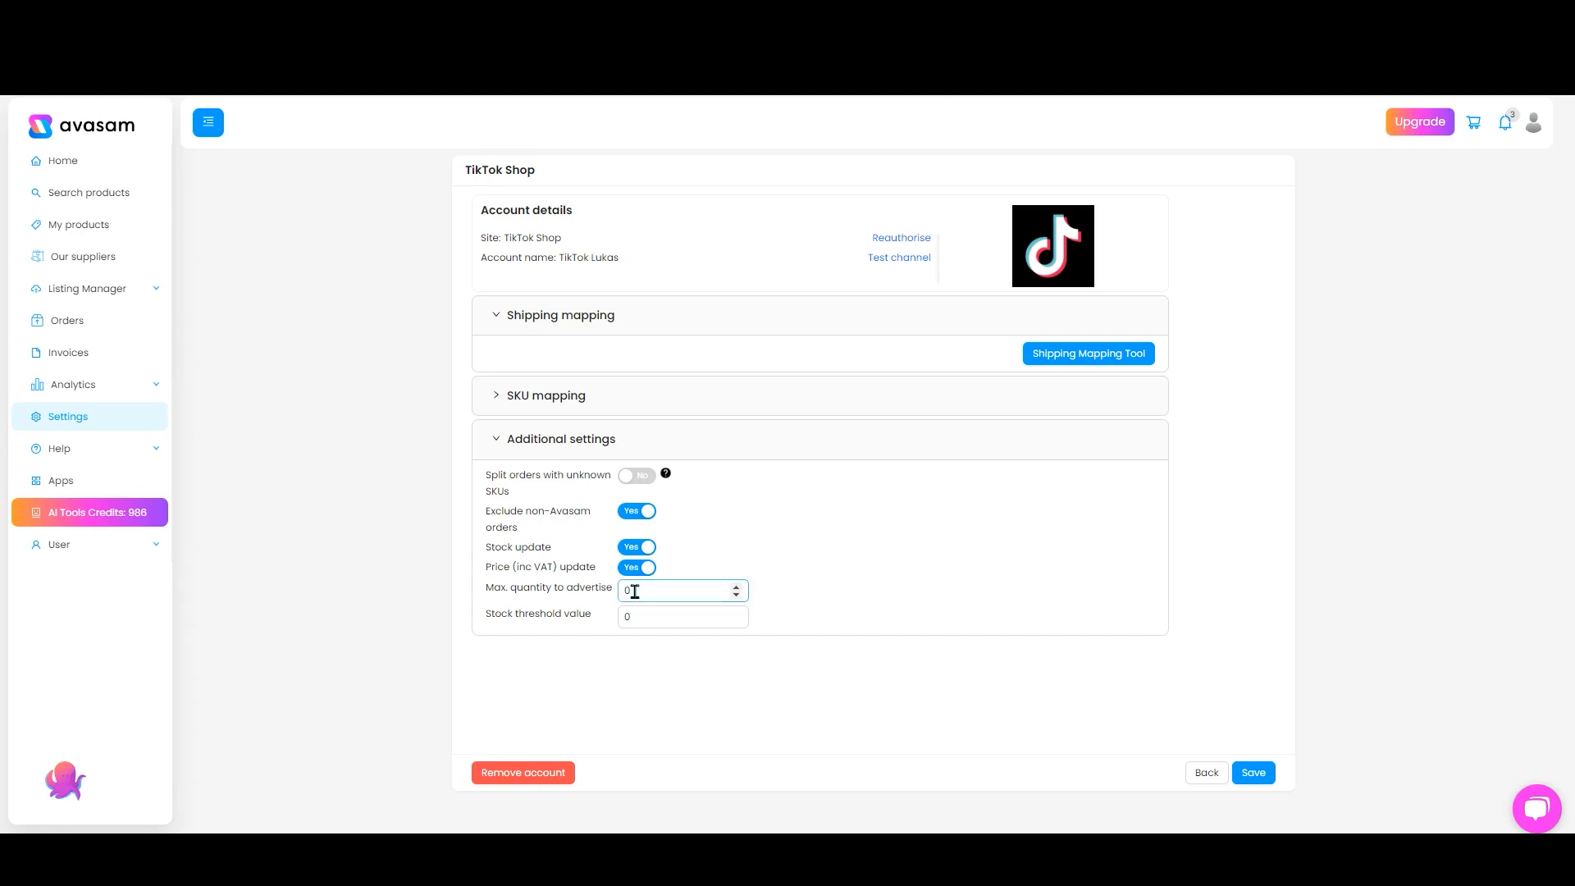
left_click(673, 620)
double_click(646, 615)
type("3")
left_click(664, 638)
left_click(1252, 772)
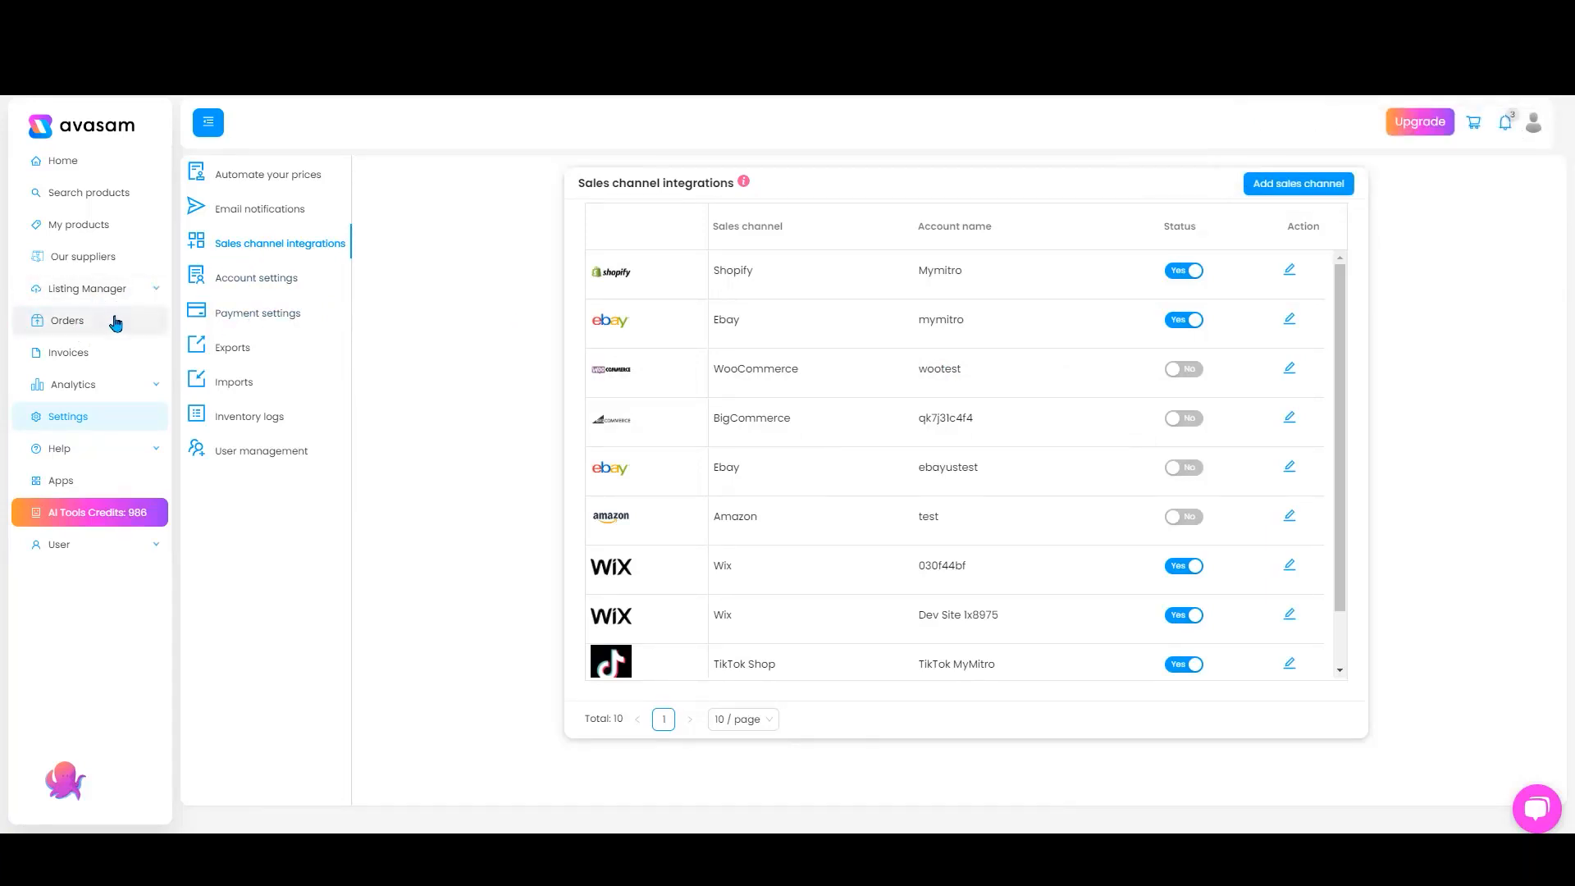
View the live support chat and the available help options, and close the chat
left_click(1537, 808)
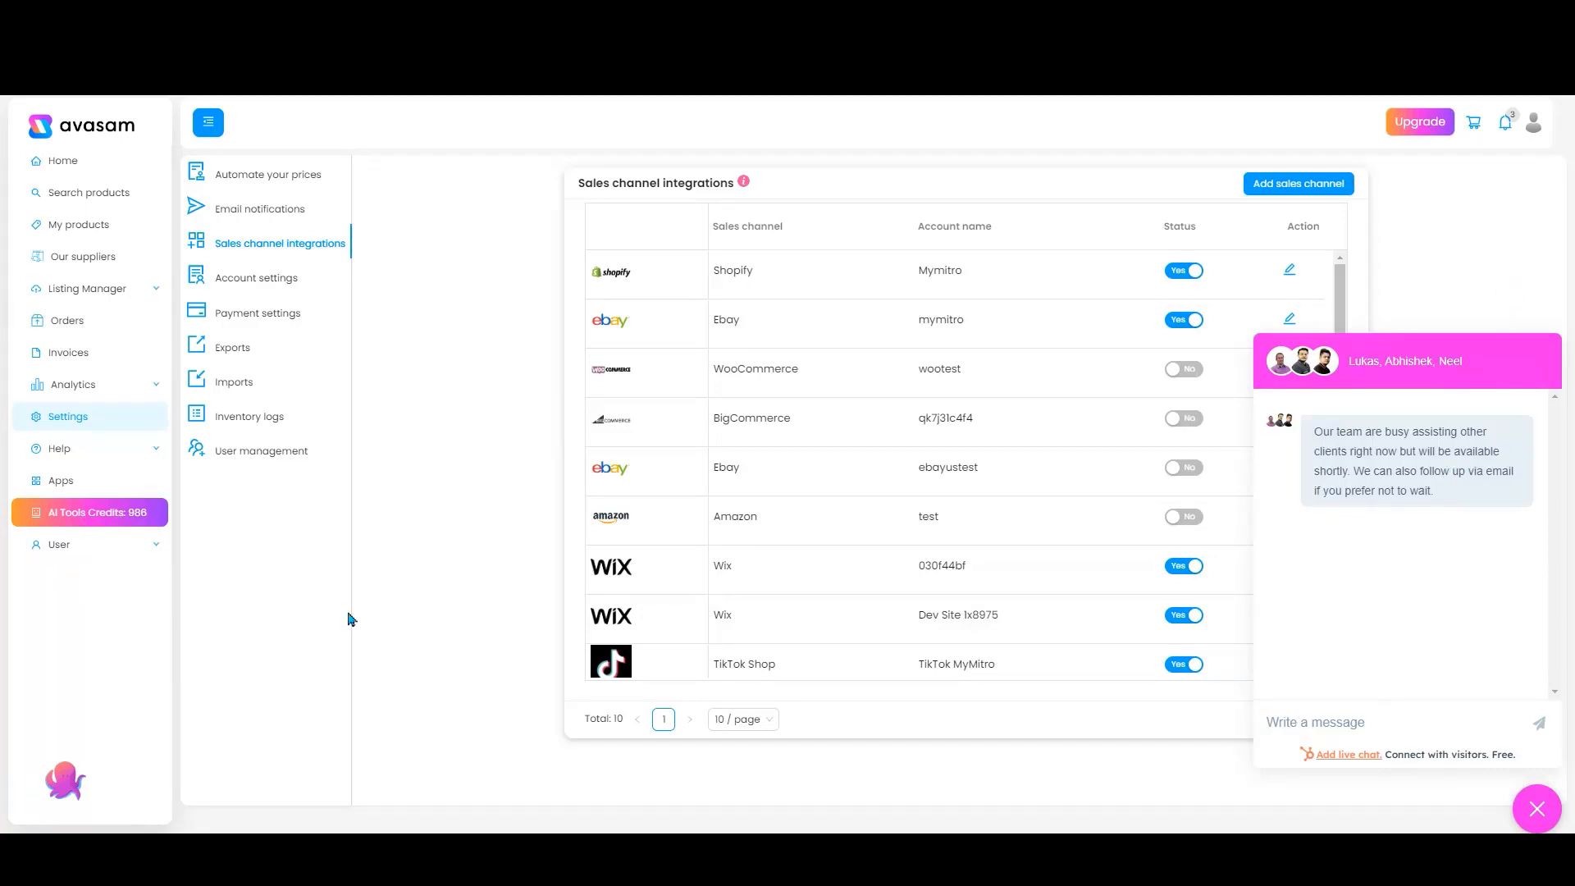
left_click(92, 448)
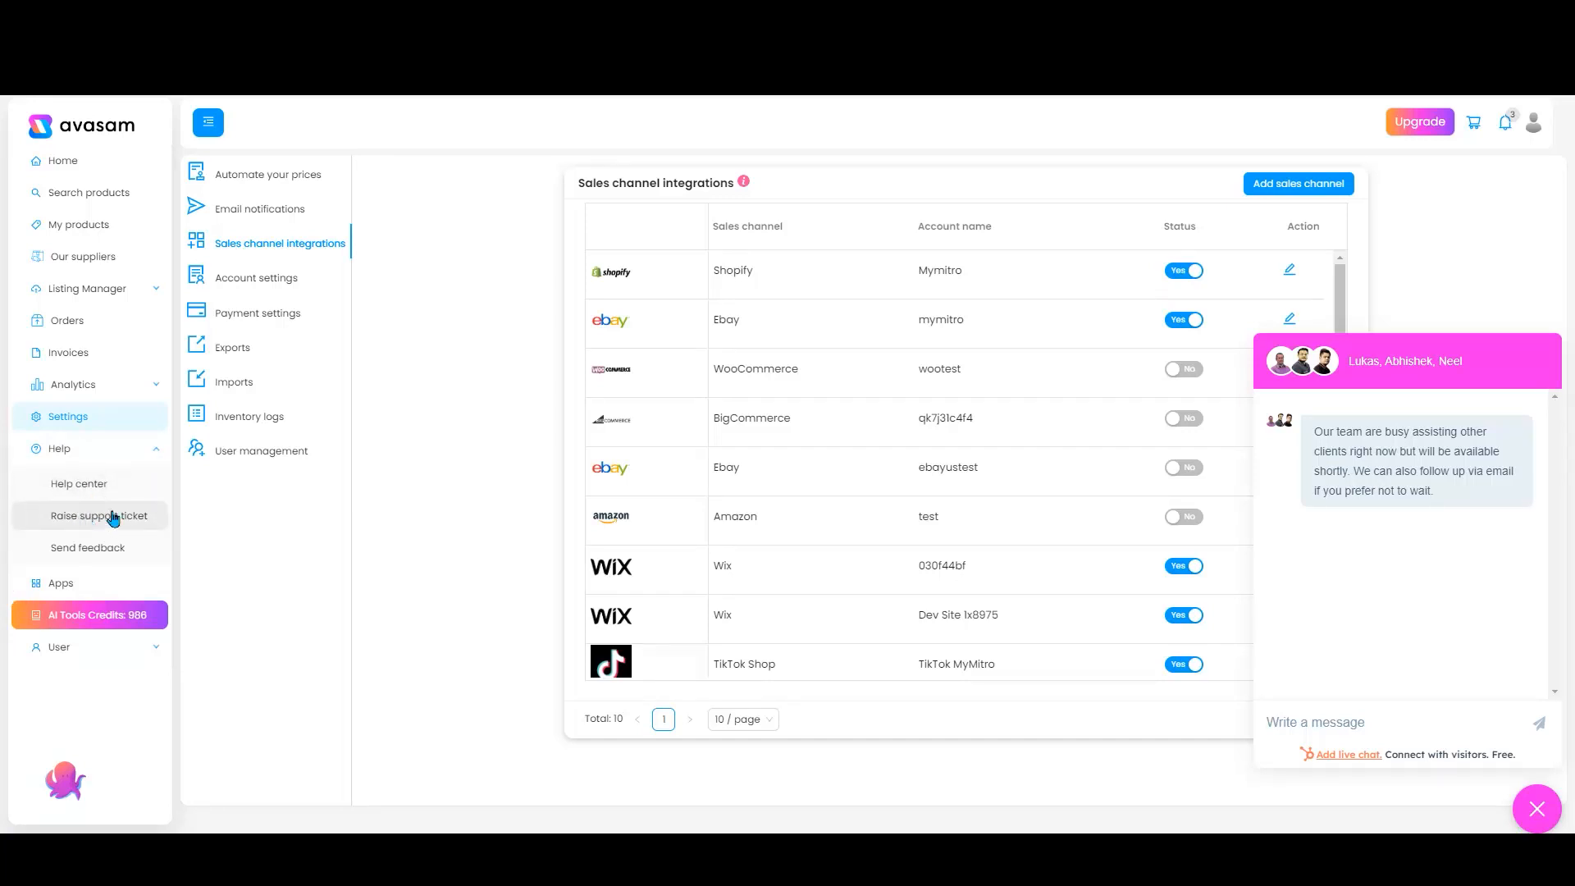
left_click(1535, 809)
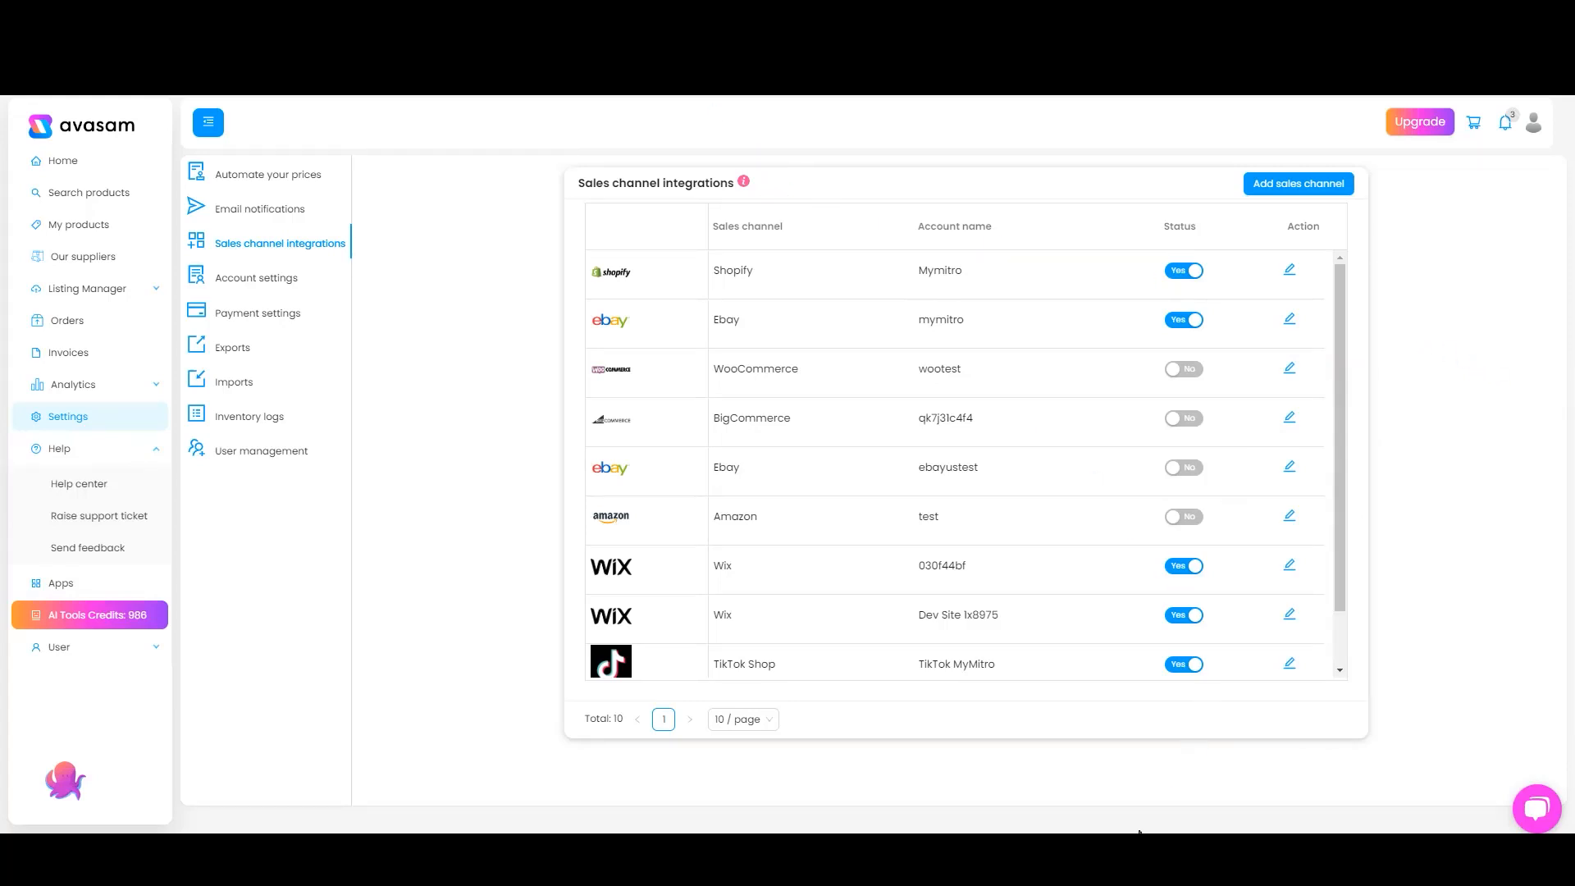
mouse_move(1043, 861)
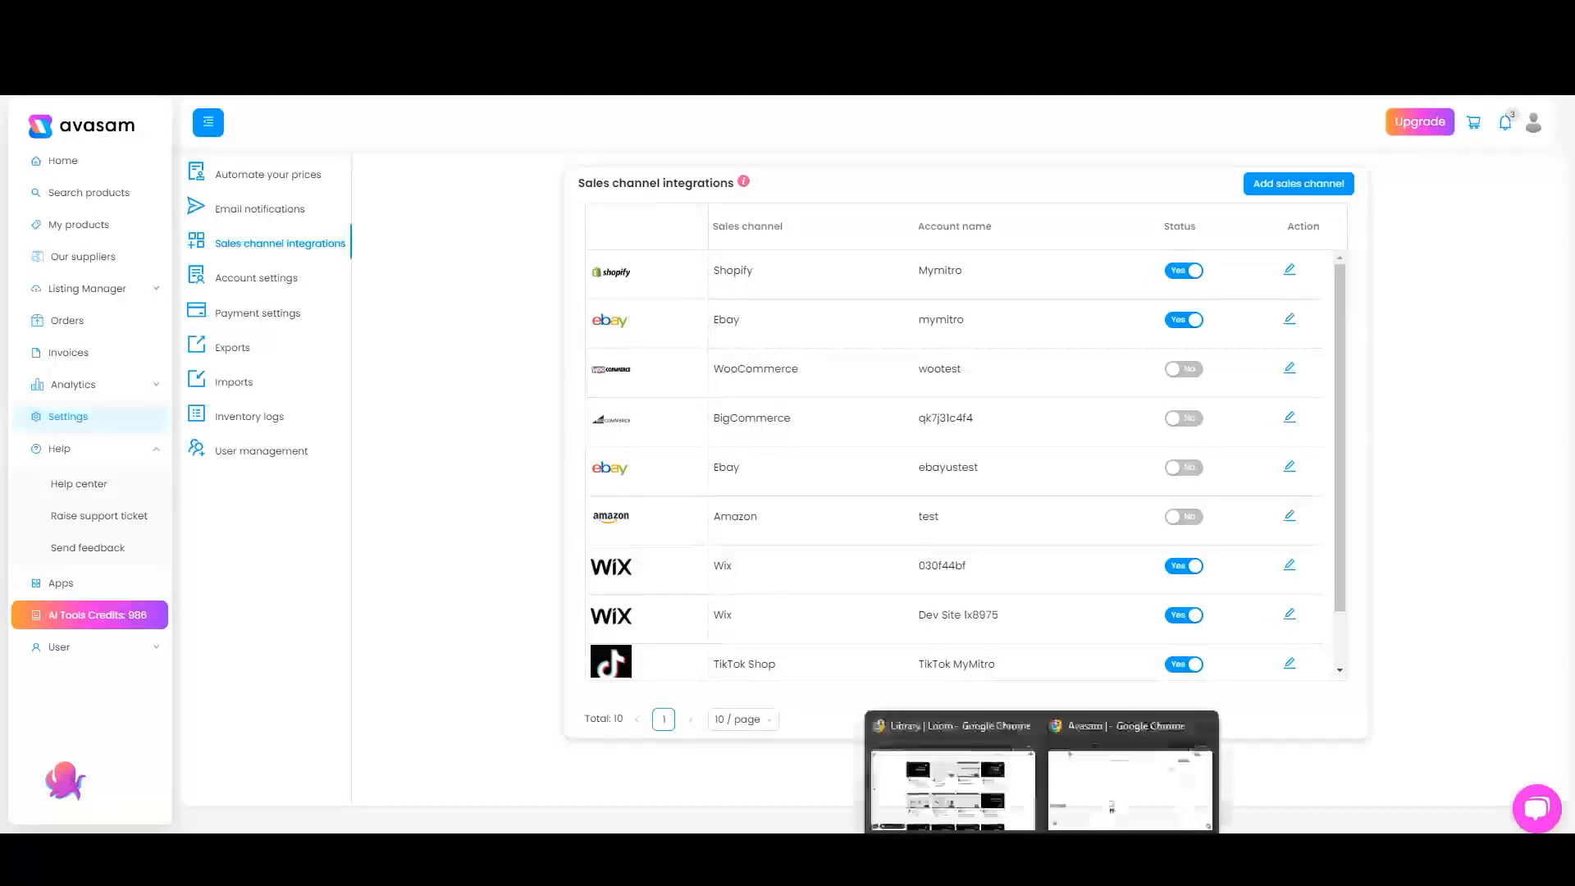